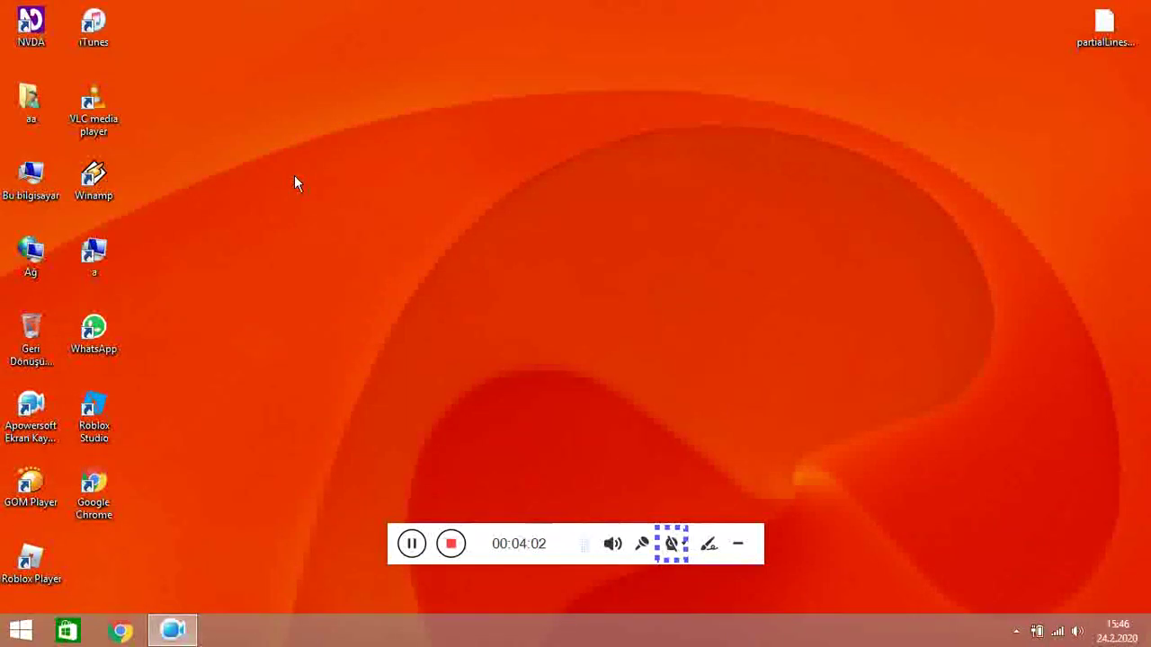
- Try to install the partialLines-0.1.nvda-addon package from the desktop and dismiss the error dialog
key("alt+Tab")
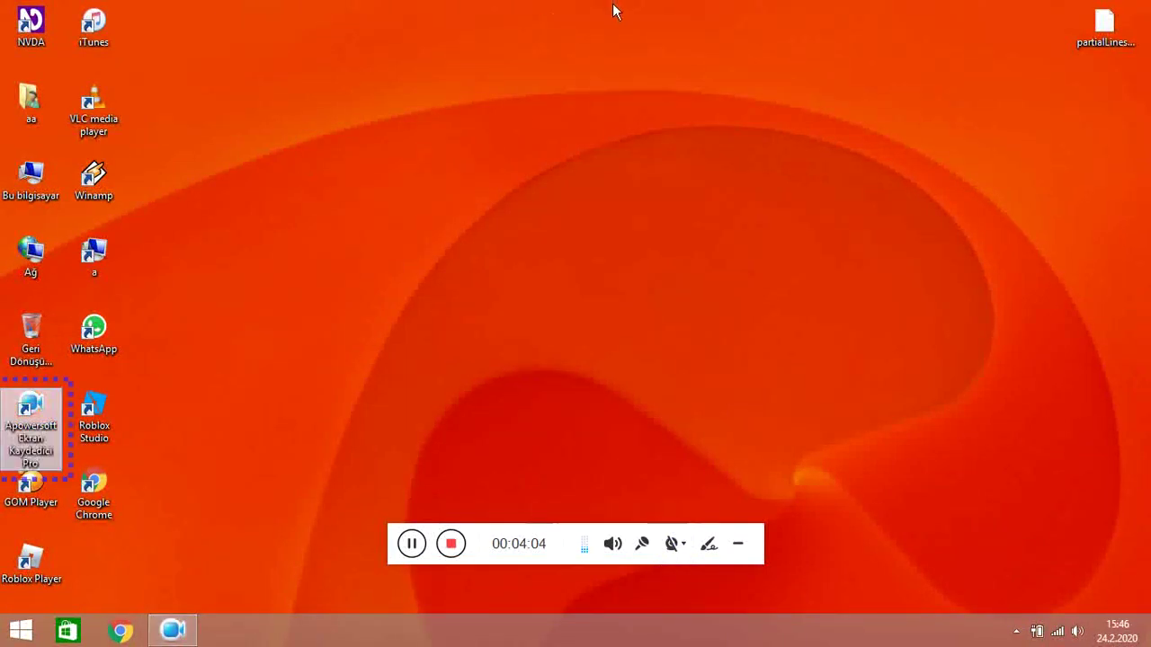
key("Right")
key("Right")
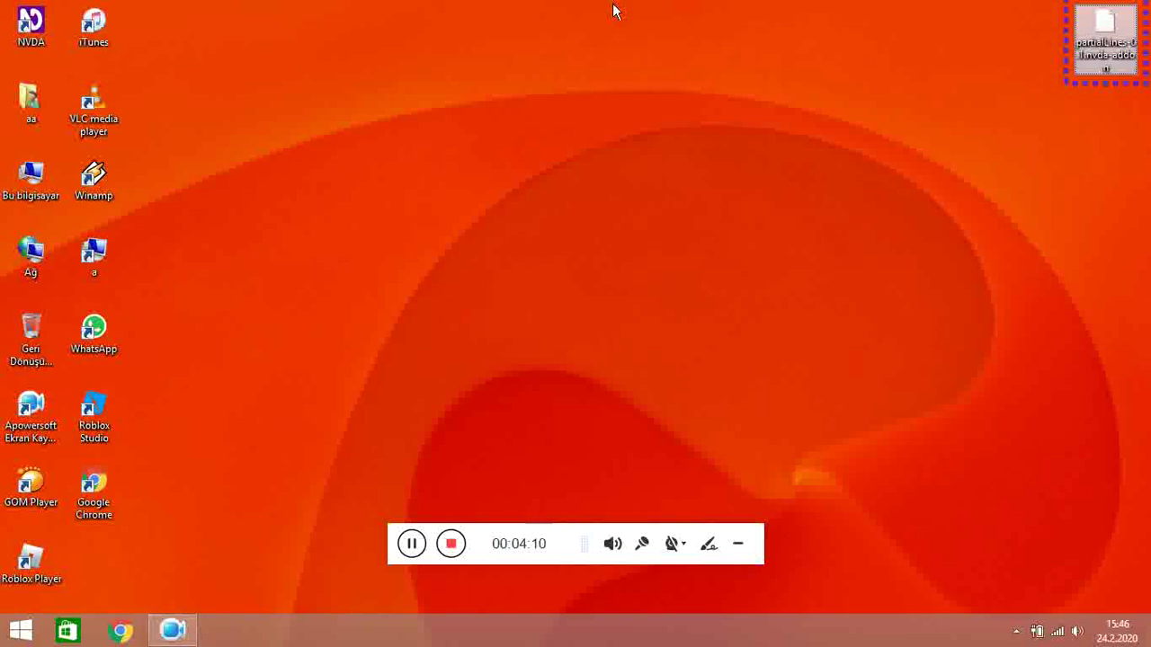
key("Return")
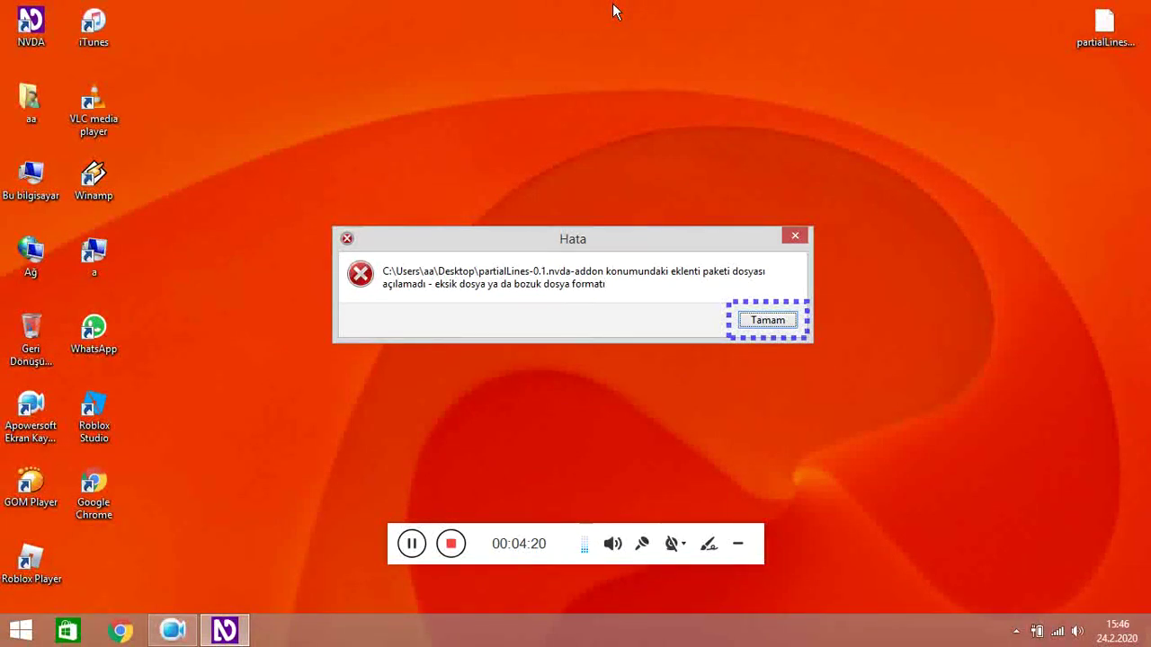
key("Return")
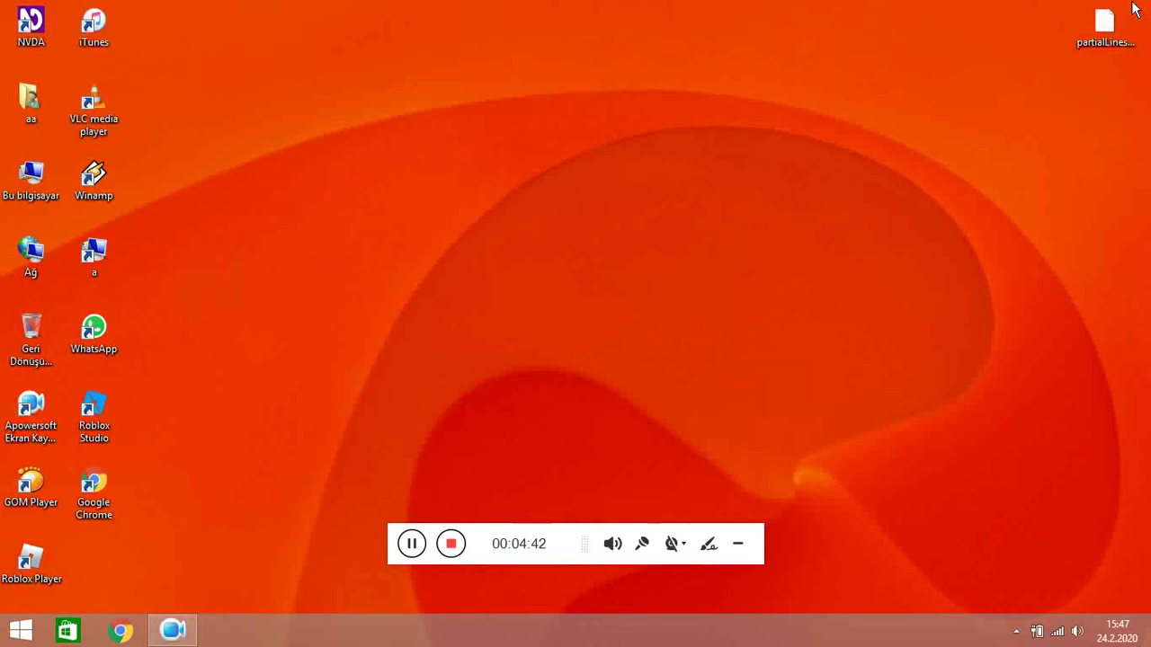
- Rename the add-on package on the desktop to partialLines-0.1.zip and accept the extension change
left_click(1115, 56)
key("F2")
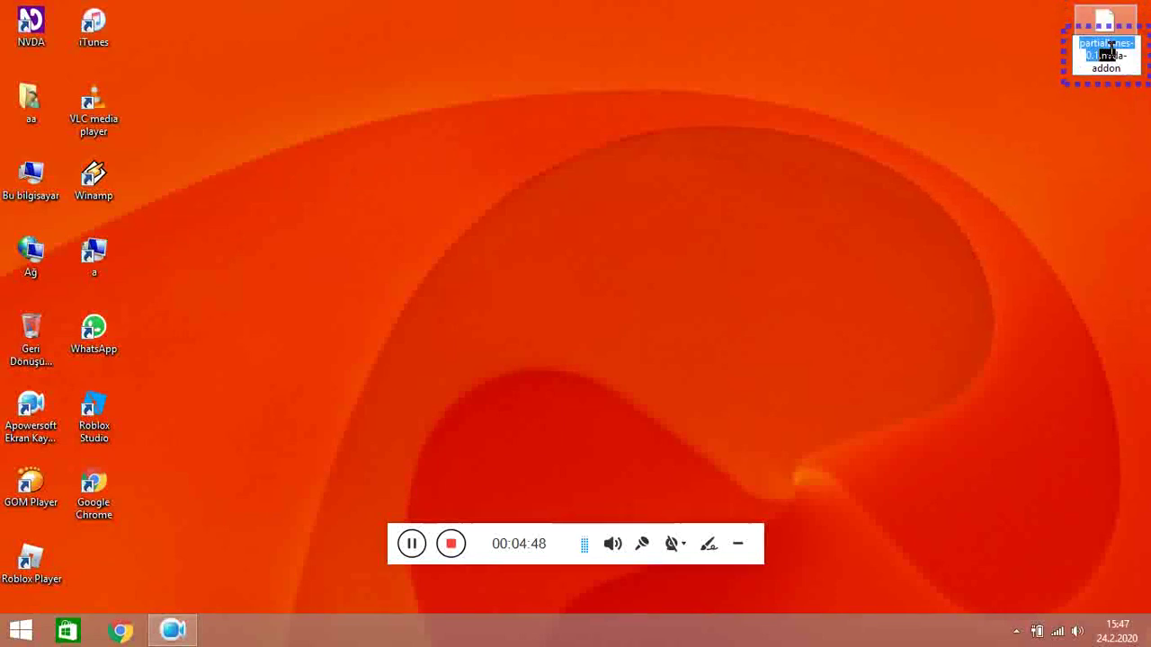
key("Right")
key("Right")
key("Right")
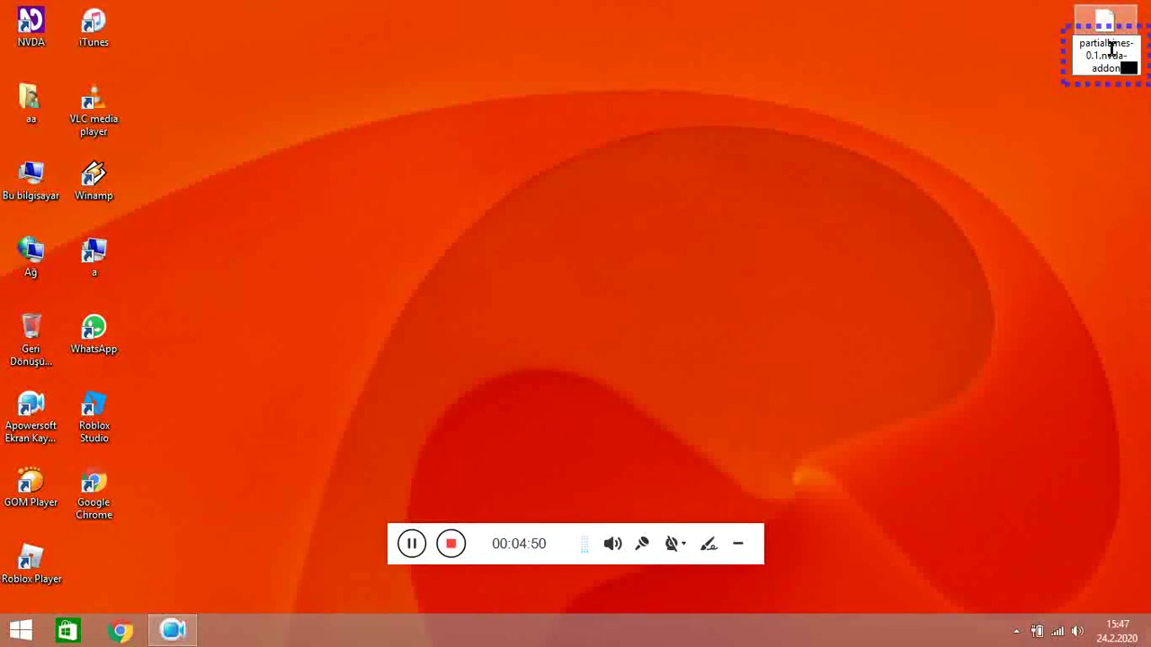
key("shift+End")
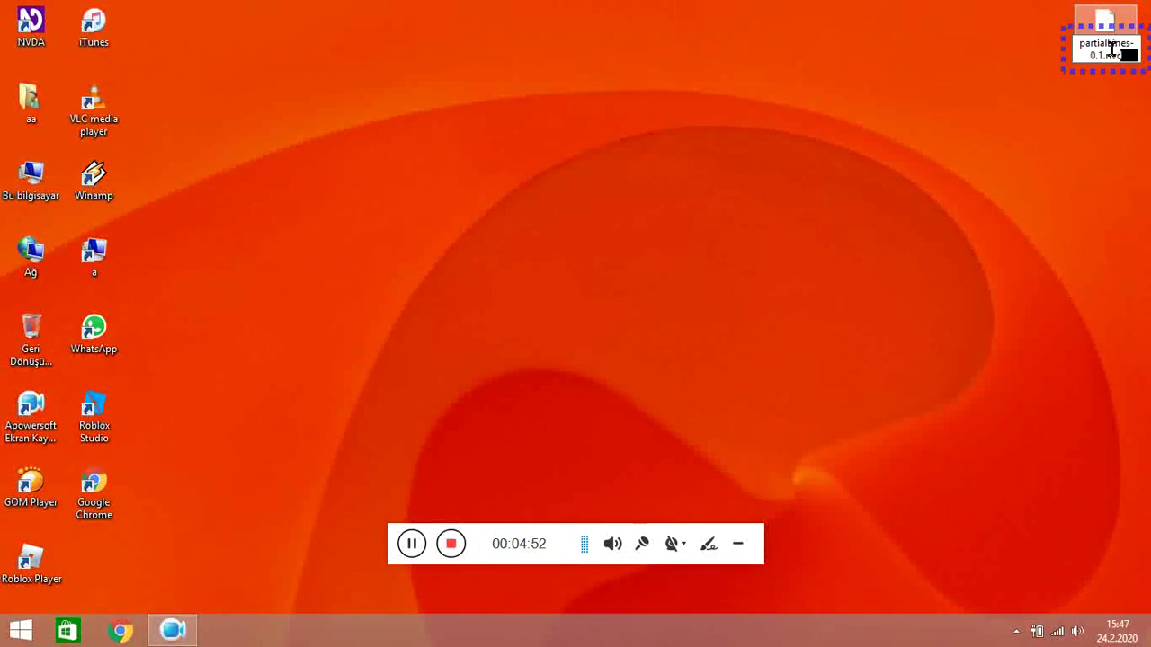
type(".zip")
key("Return")
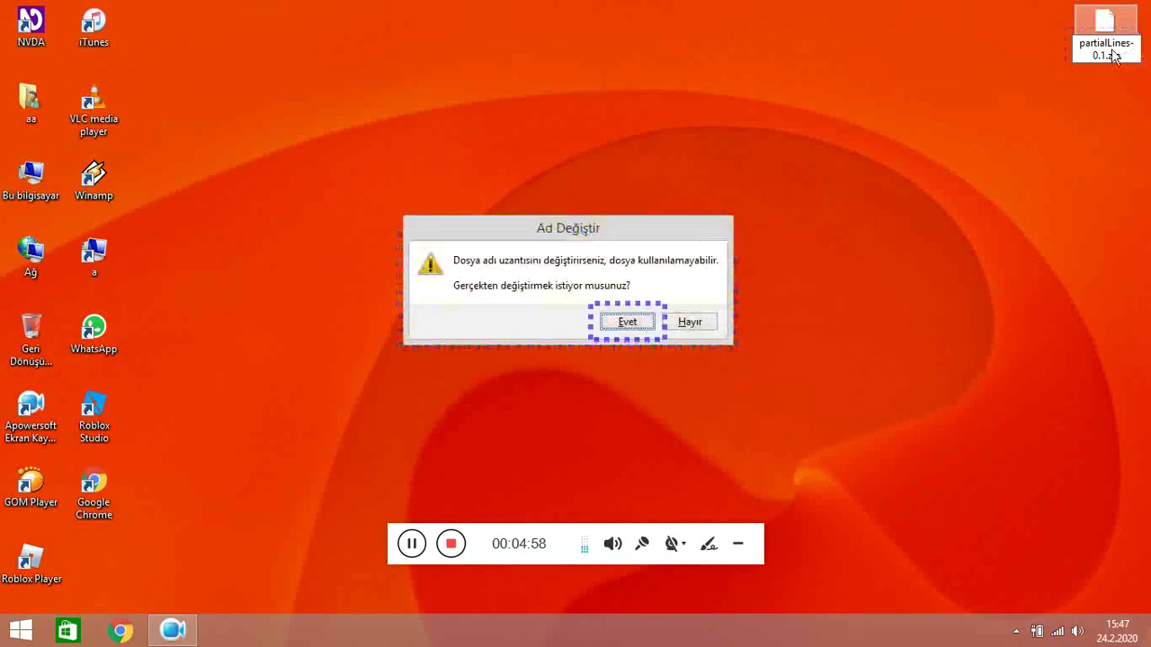
key("Left")
key("Return")
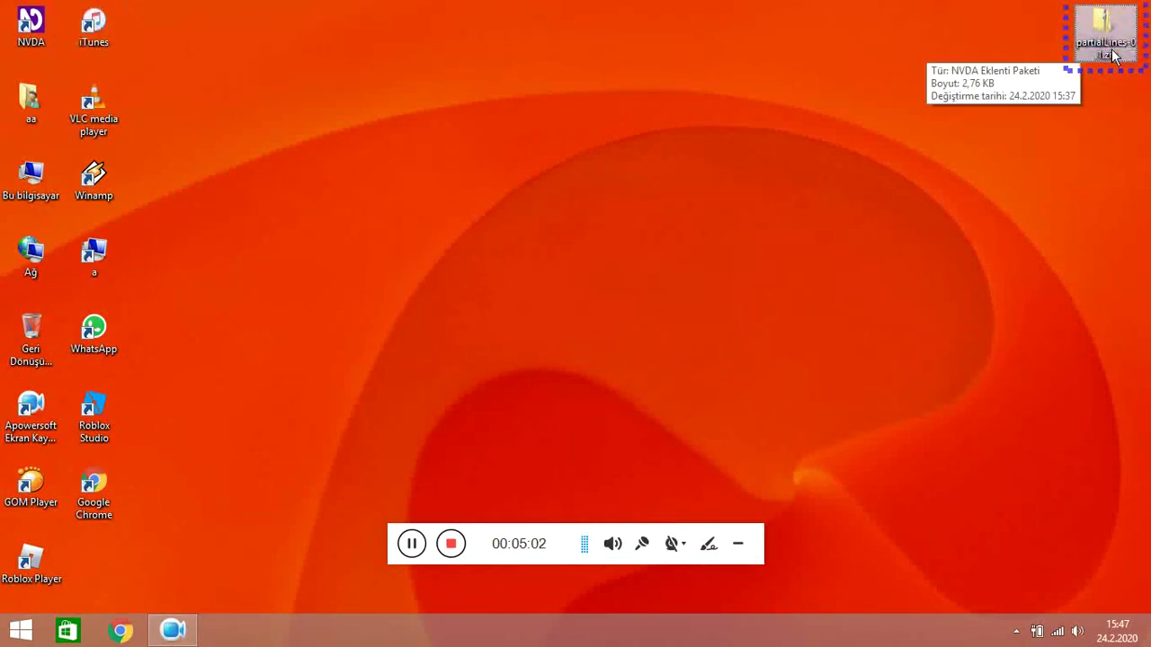
- Open partialLines-0.1.zip and look through its doc folder, globalPlugins folder and manifest.ini file
double_click(1112, 54)
key("Down")
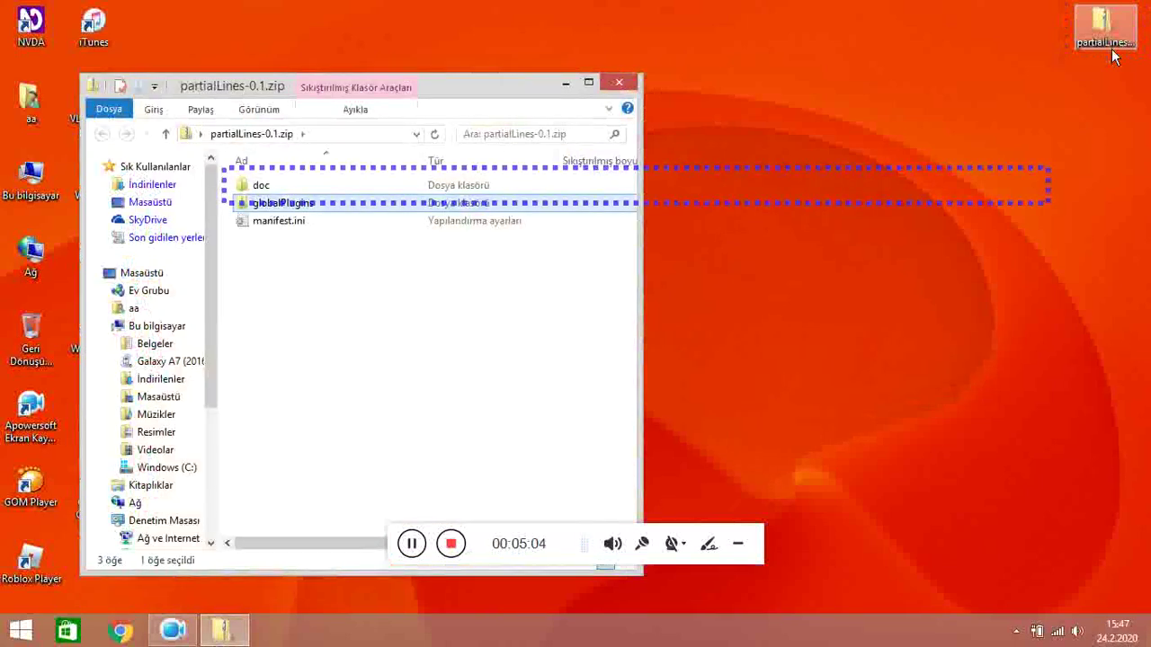
key("Down")
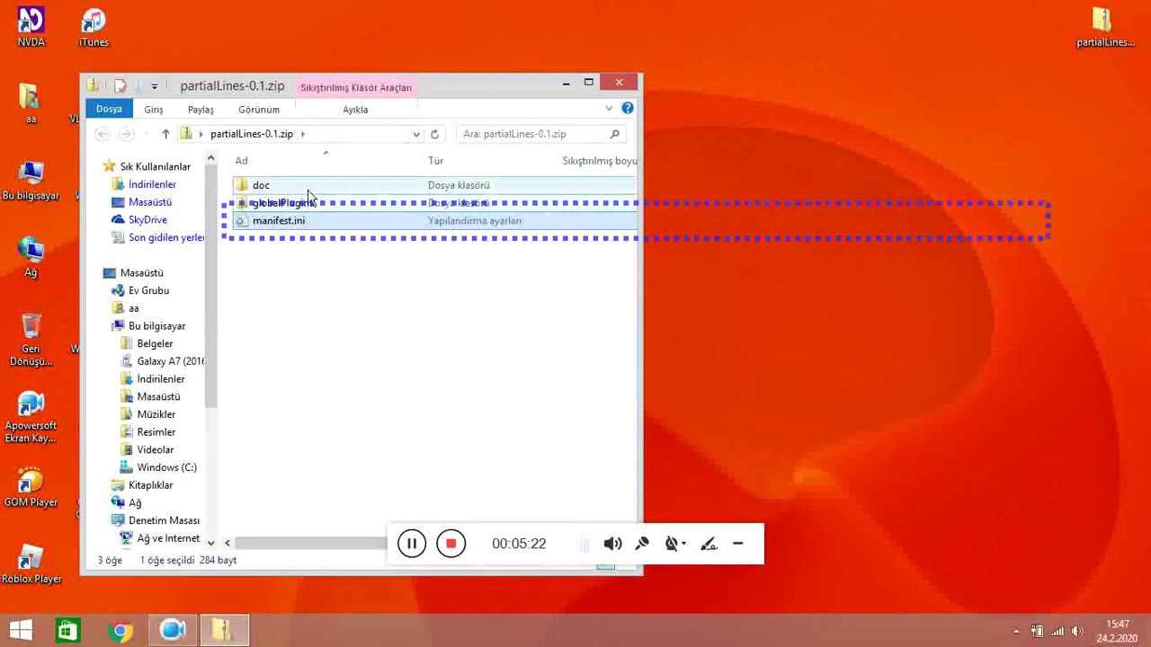
left_click(286, 202)
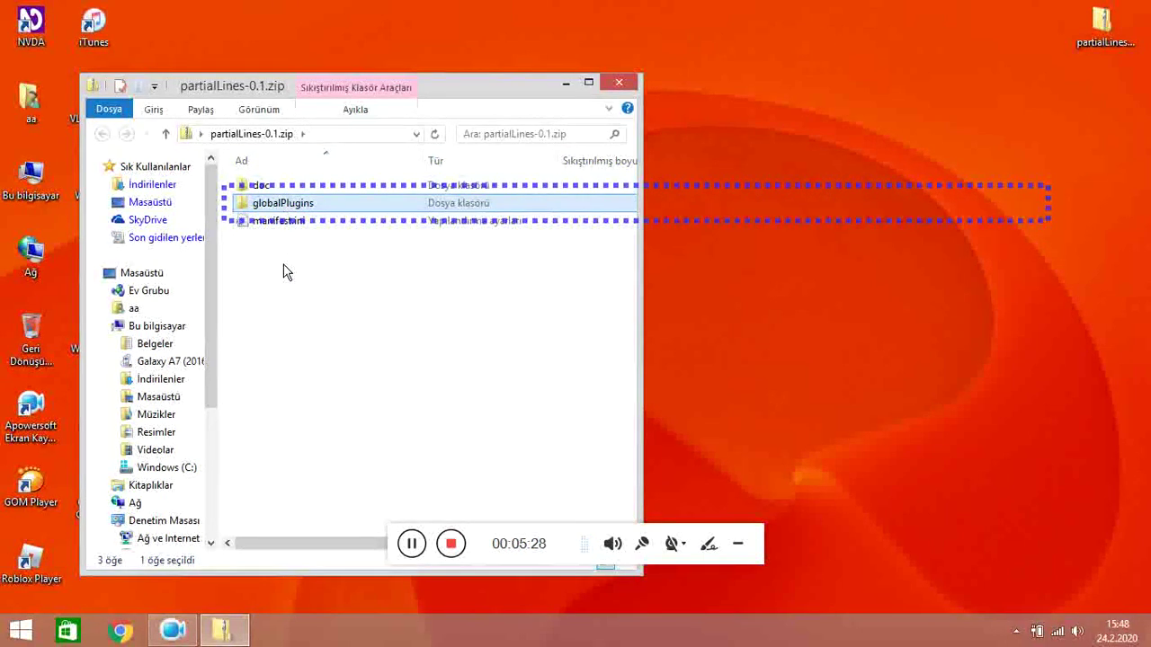
left_click(263, 224)
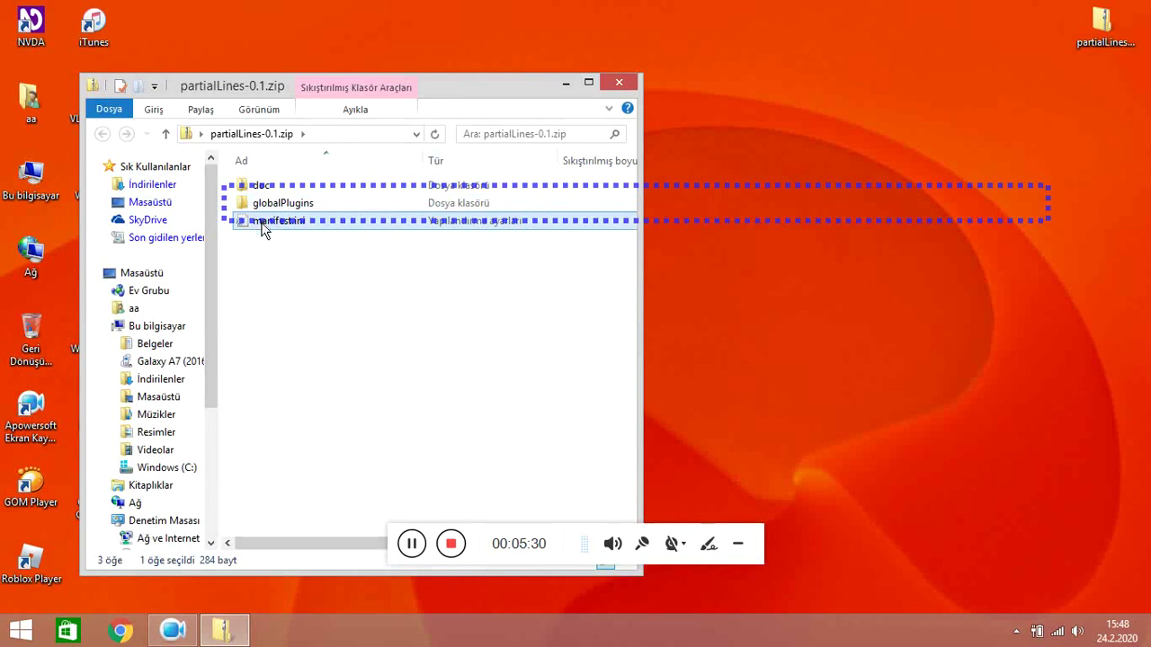
key("Insert+n")
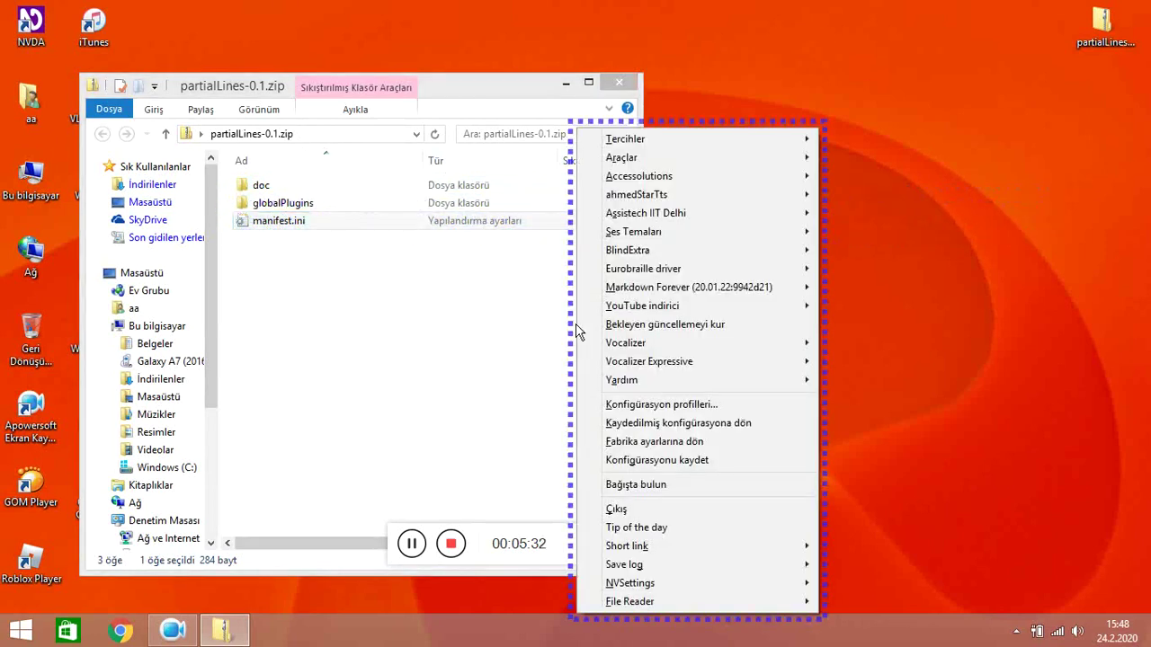
key("Escape")
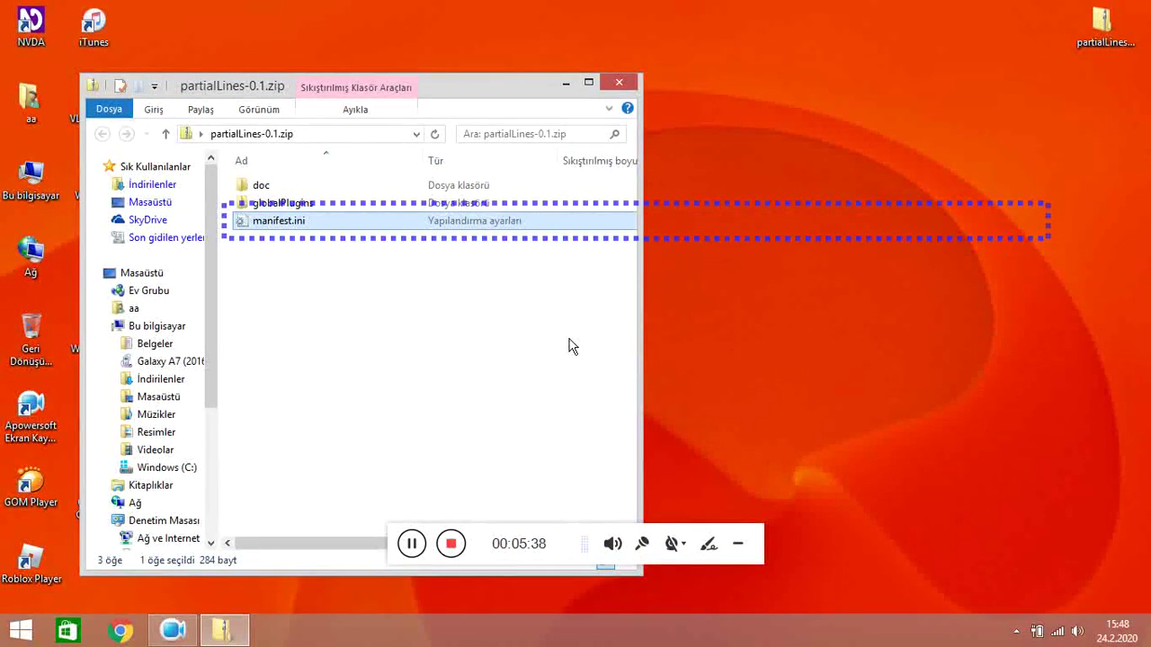
- Select all the items inside the partialLines-0.1.zip archive
key("ctrl+a")
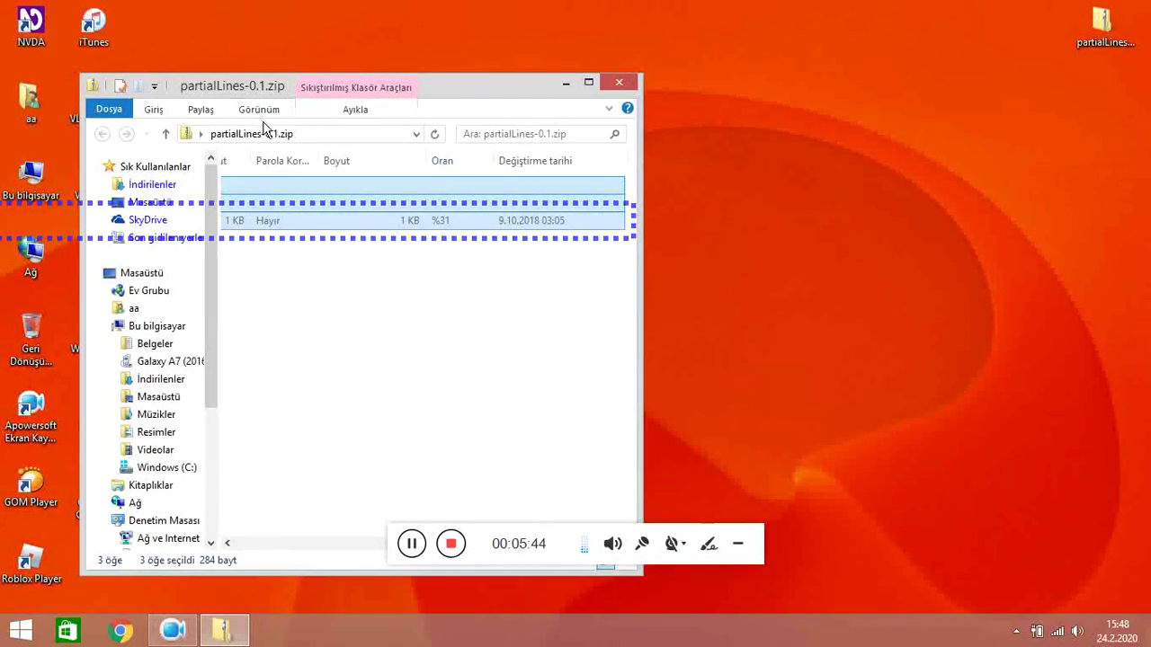
left_click(286, 282)
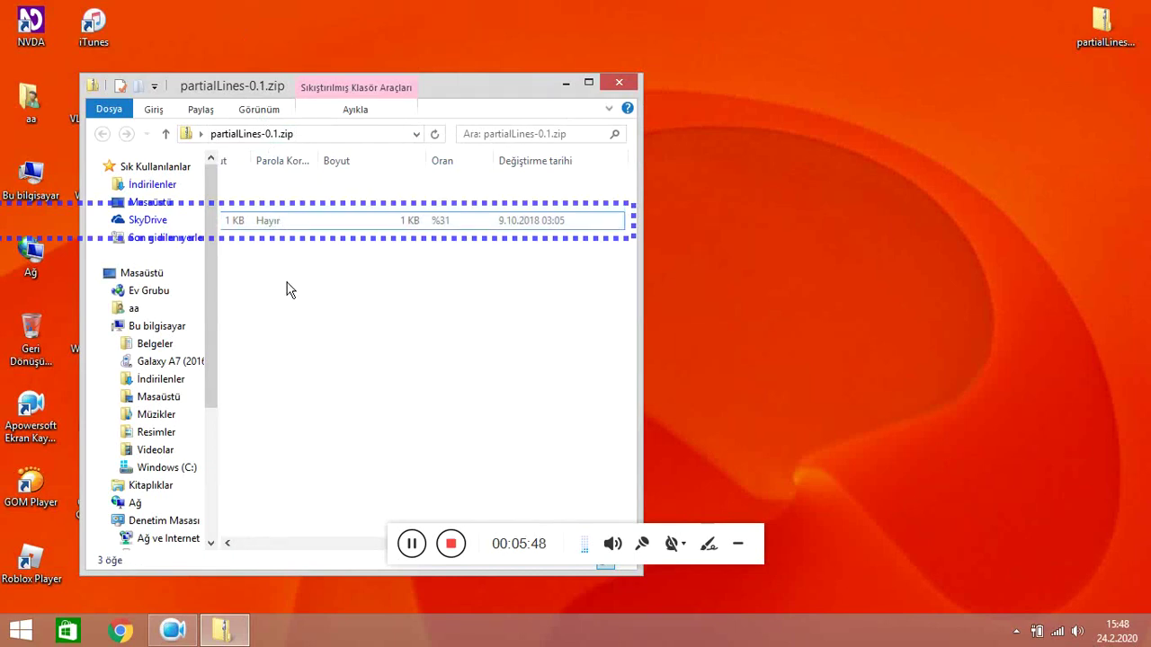
left_click(291, 227)
left_click_drag(290, 232, 1135, 77)
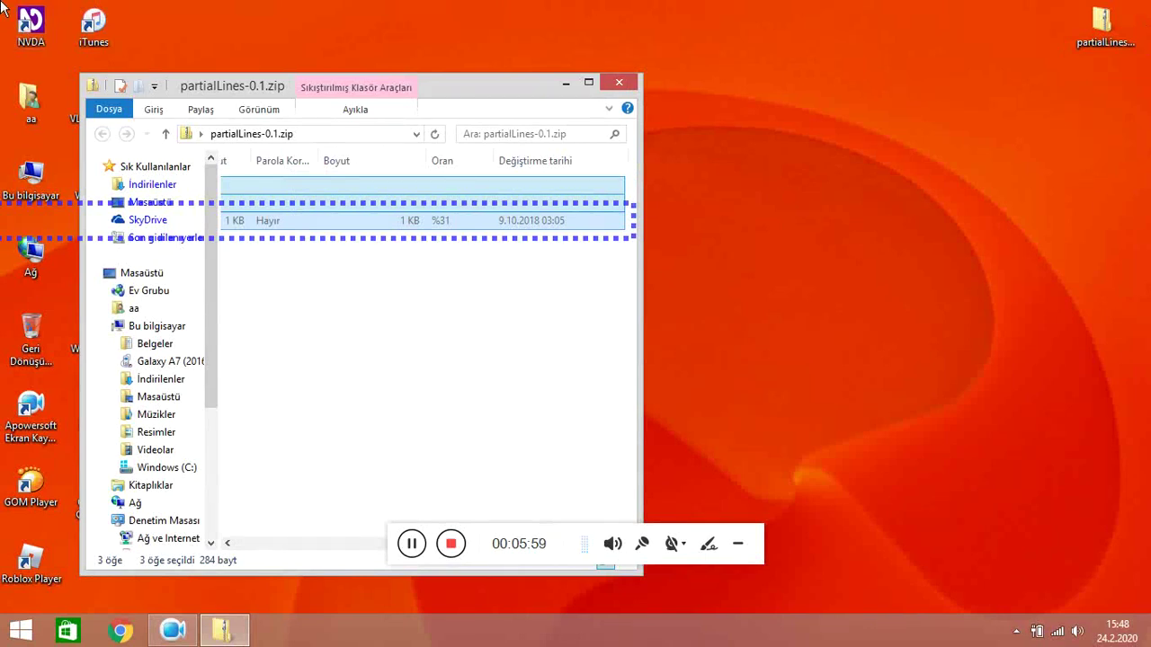
- Switch NVDA's speech synthesizer to eSpeak NG in the Konuşma settings category and accept the settings
key("Insert+n")
key("Down")
key("Right")
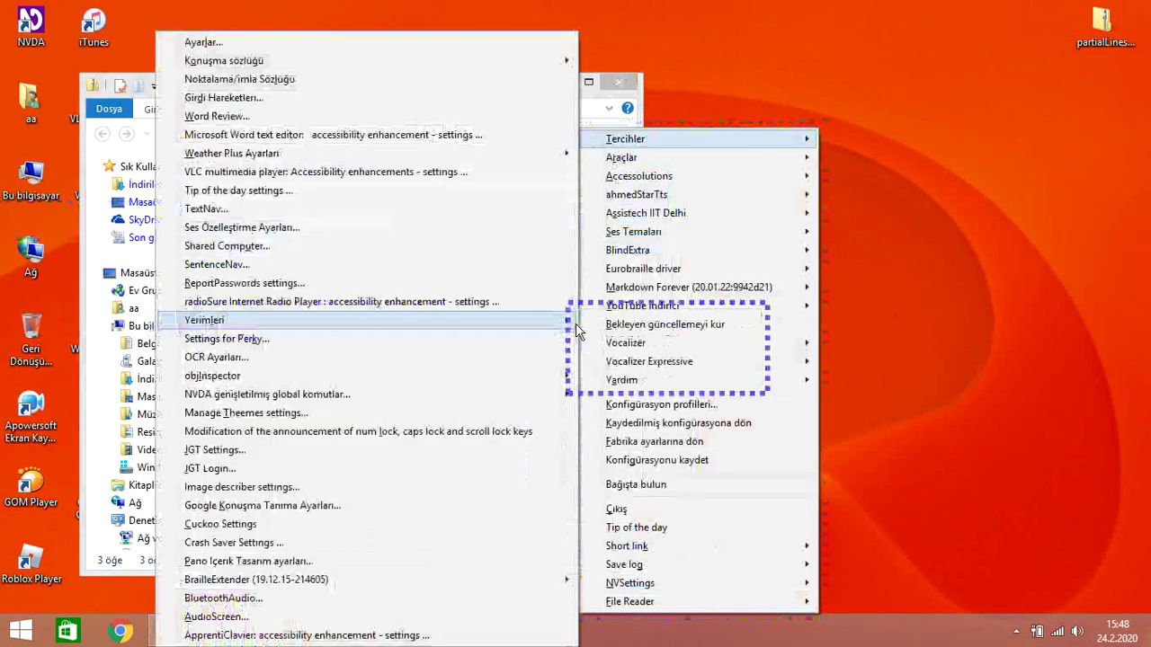
key("Home")
key("Return")
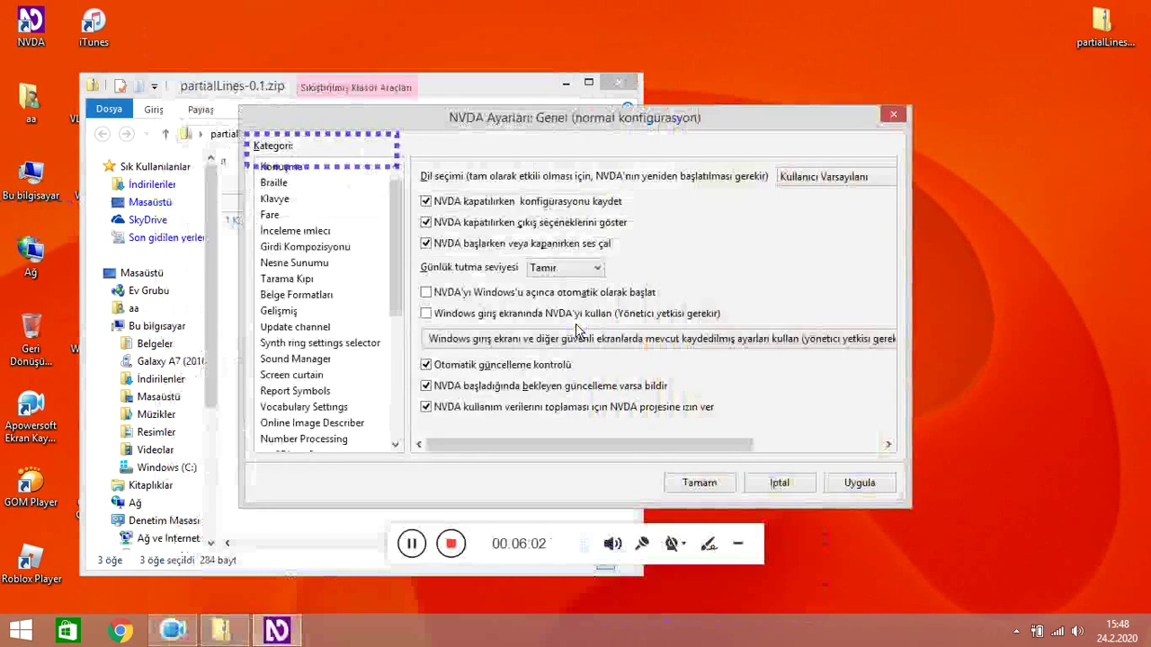
key("Down")
key("Tab")
key("ctrl+Insert+s")
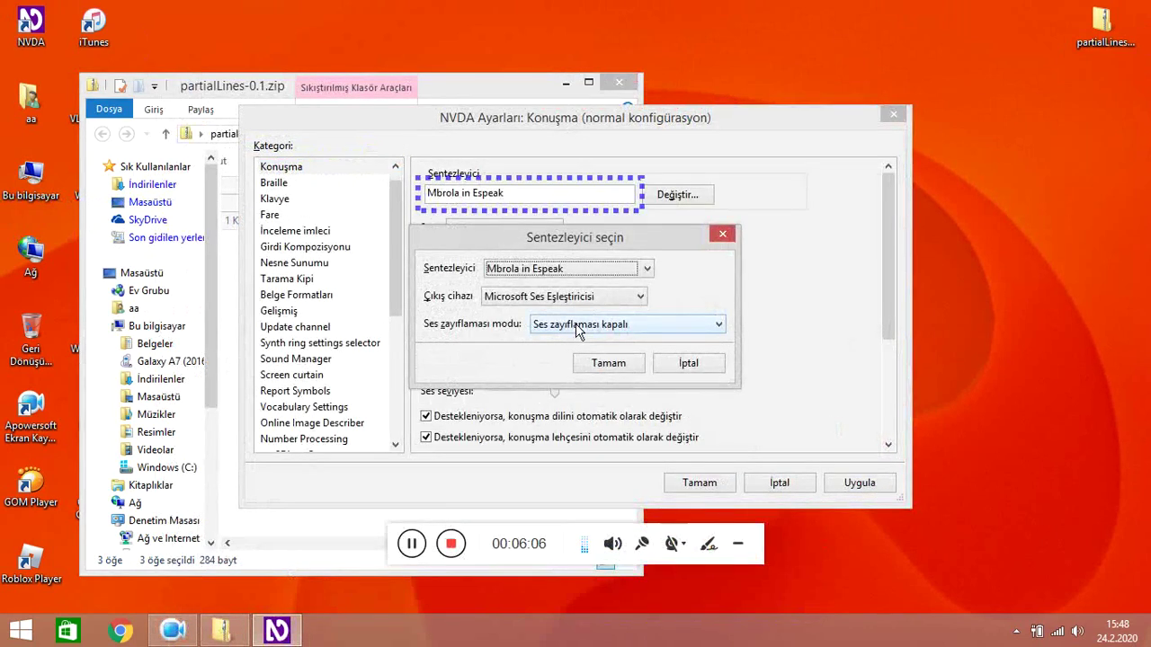
key("Up")
key("Return")
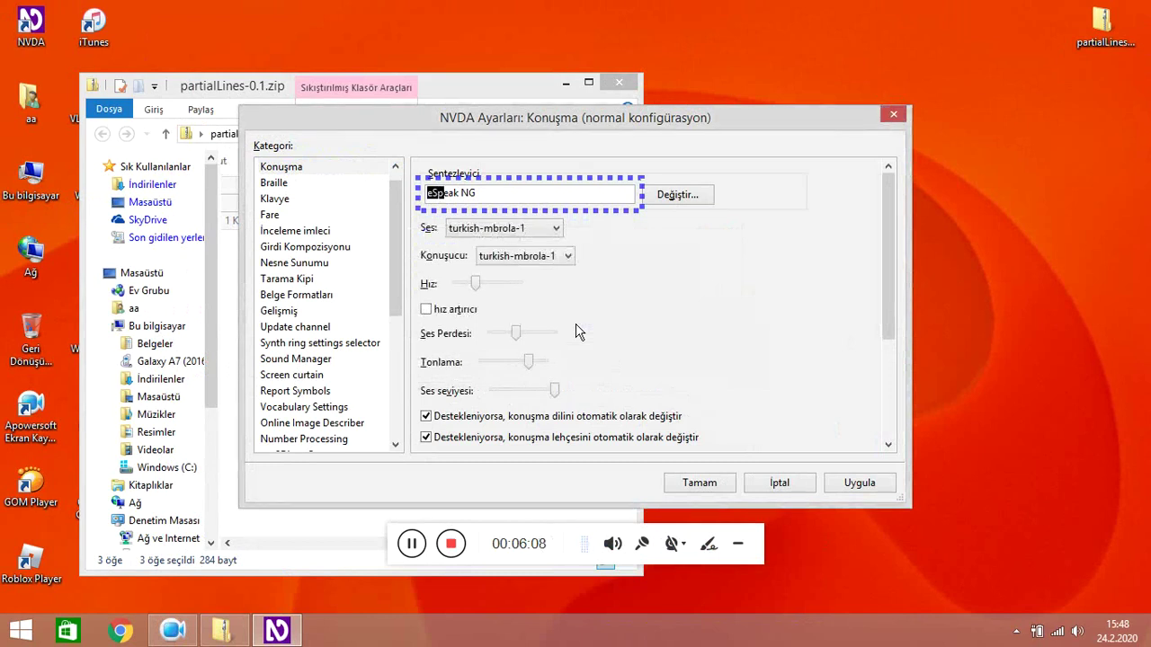
key("Tab")
key("Tab")
key("Return")
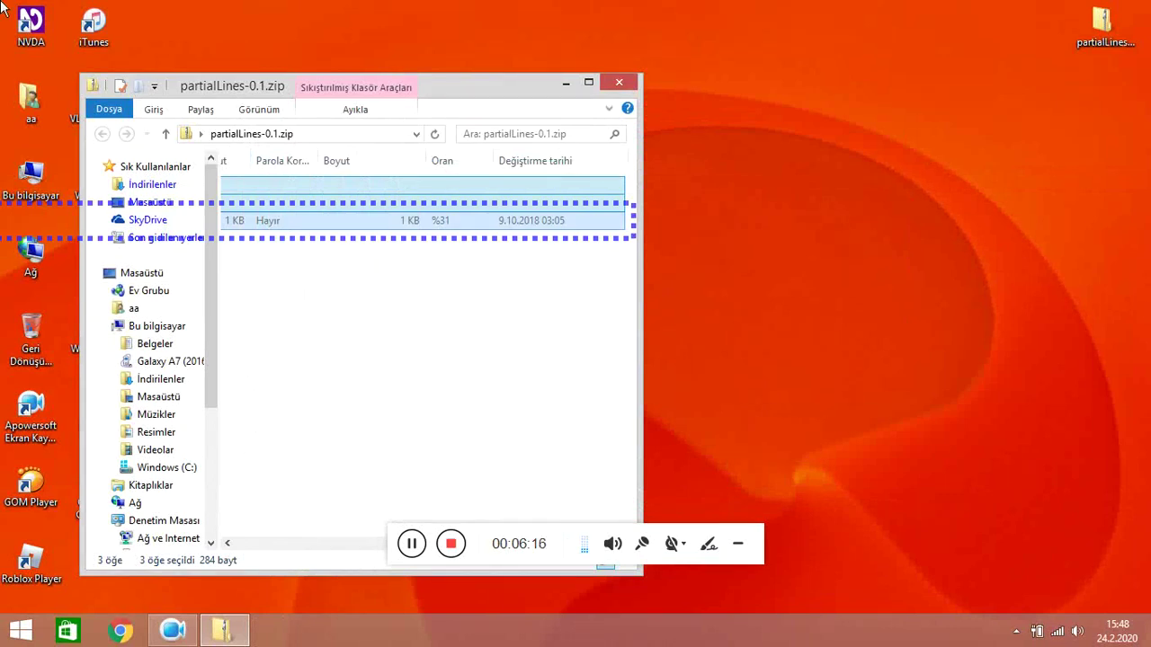
- Close and reopen the partialLines-0.1.zip archive, and copy manifest.ini from it to the desktop
key("Up")
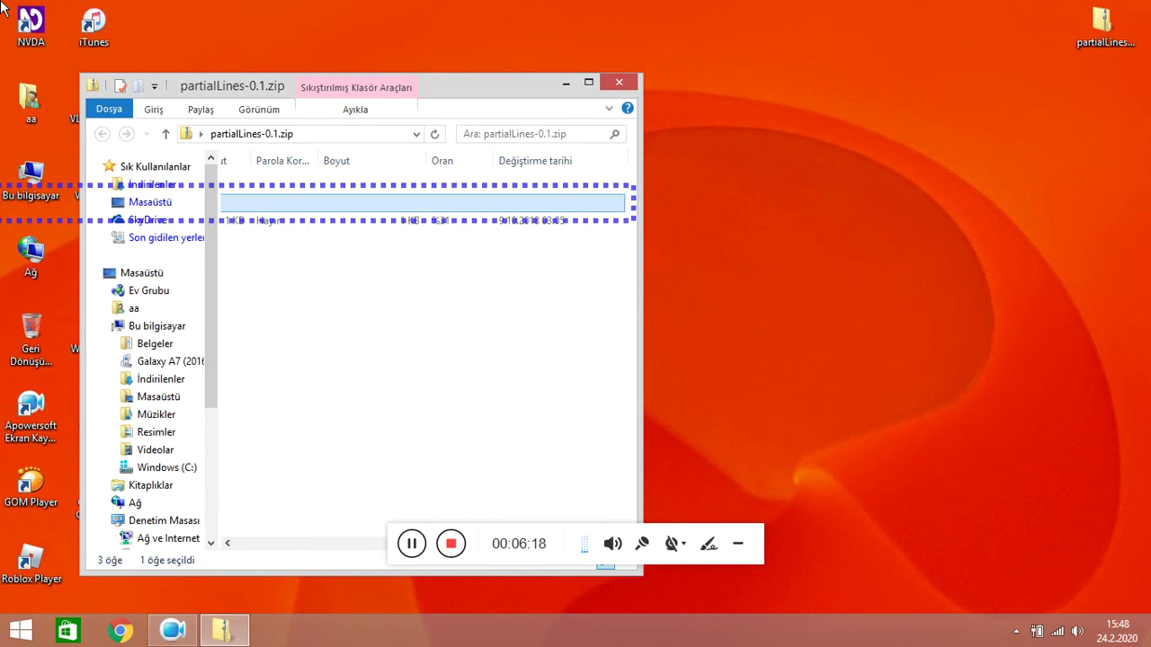
key("alt+F4")
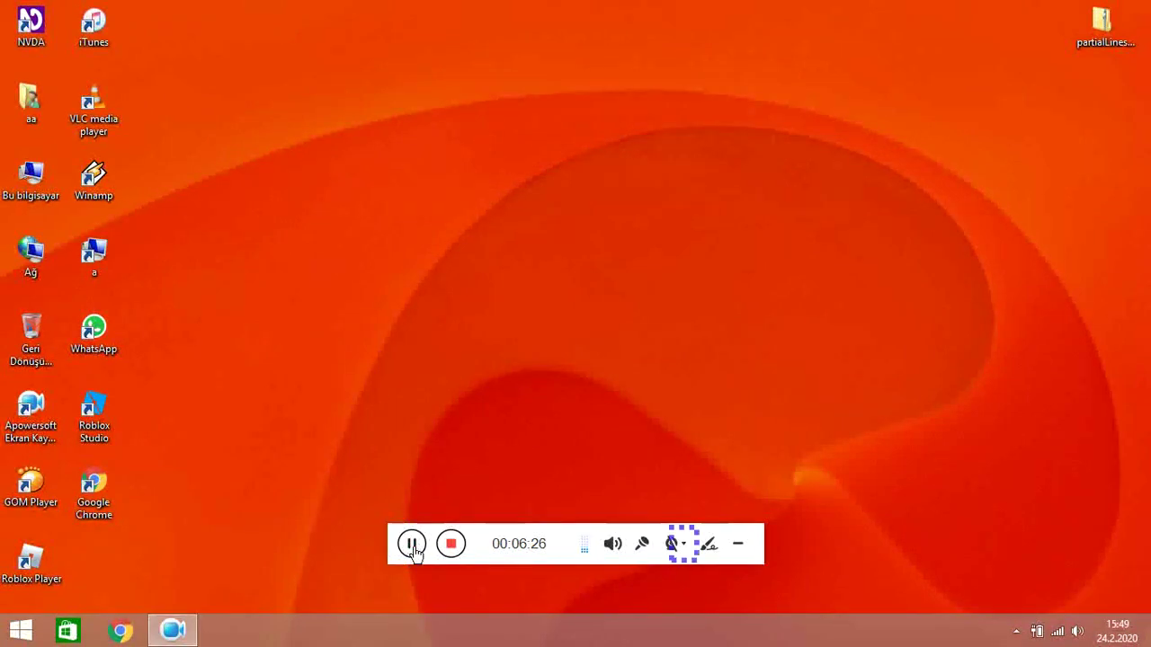
double_click(1102, 27)
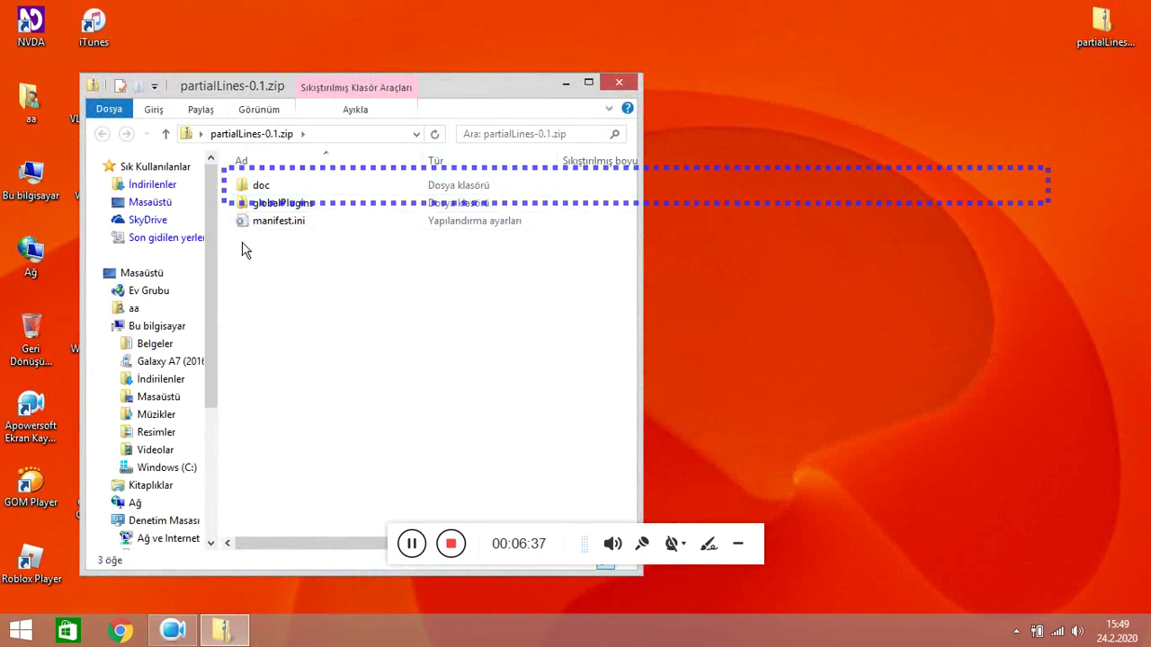
left_click_drag(254, 230, 1025, 213)
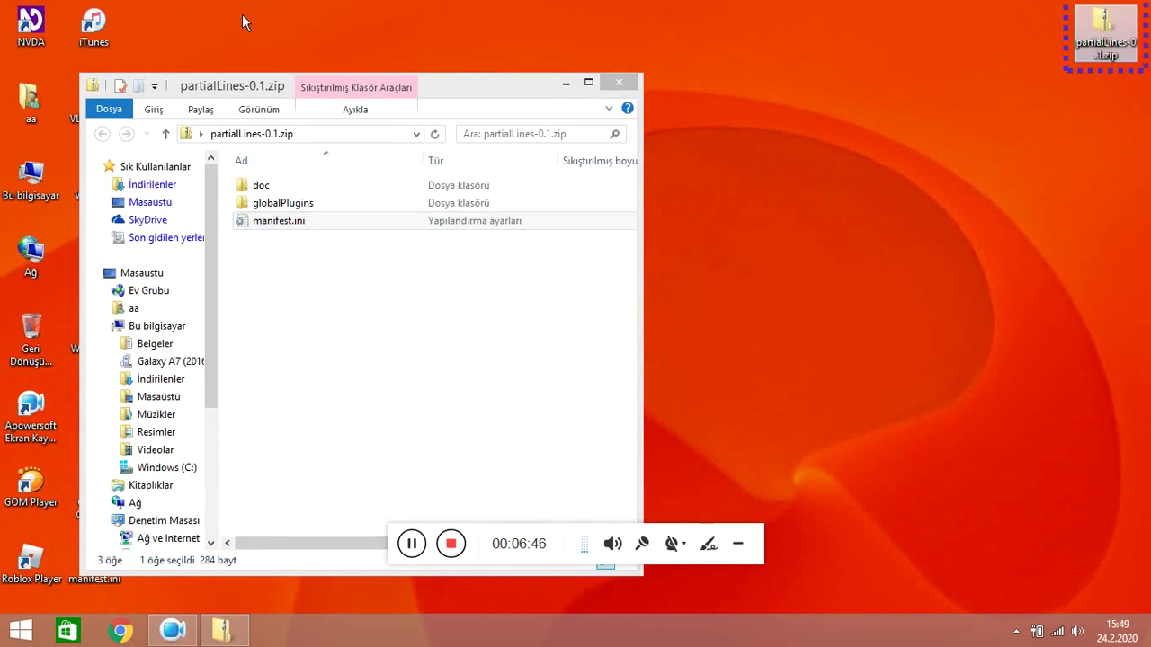
- Permanently delete manifest.ini from inside the partialLines-0.1.zip archive and close the archive window
left_click(329, 300)
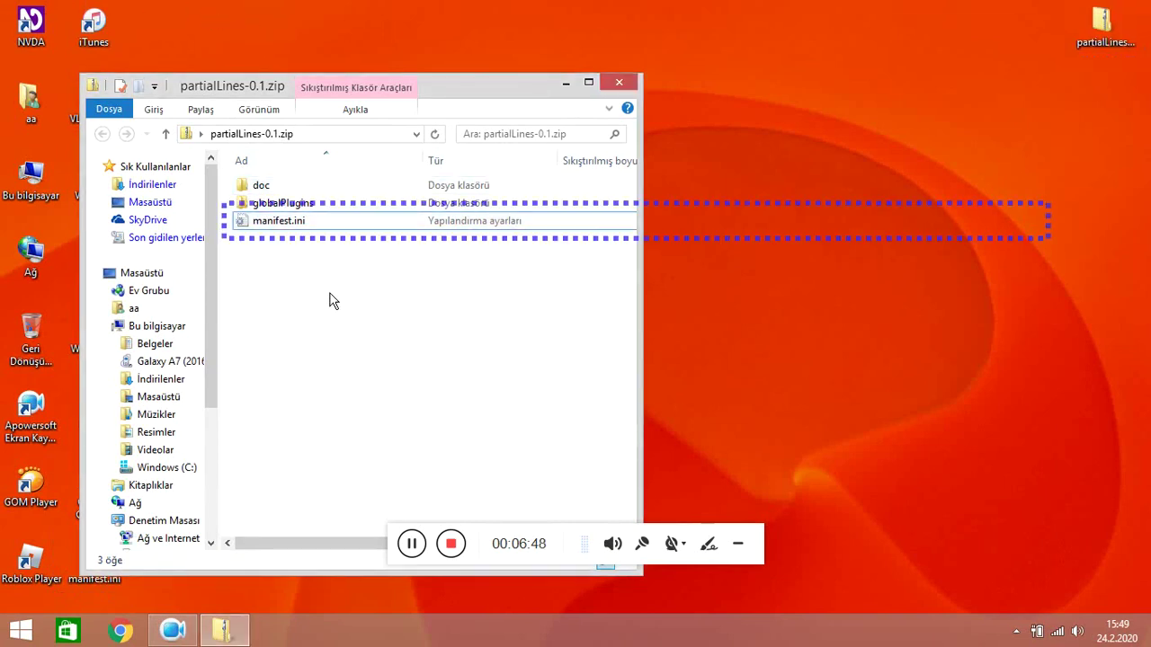
key("Up")
key("Down")
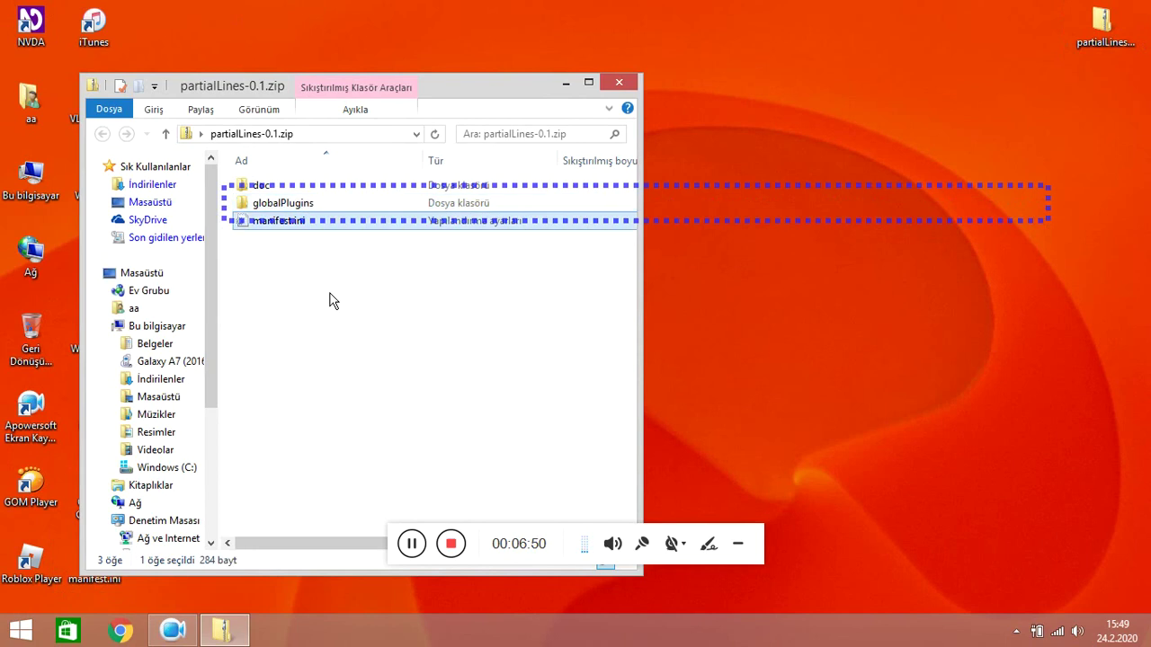
key("Delete")
key("Tab")
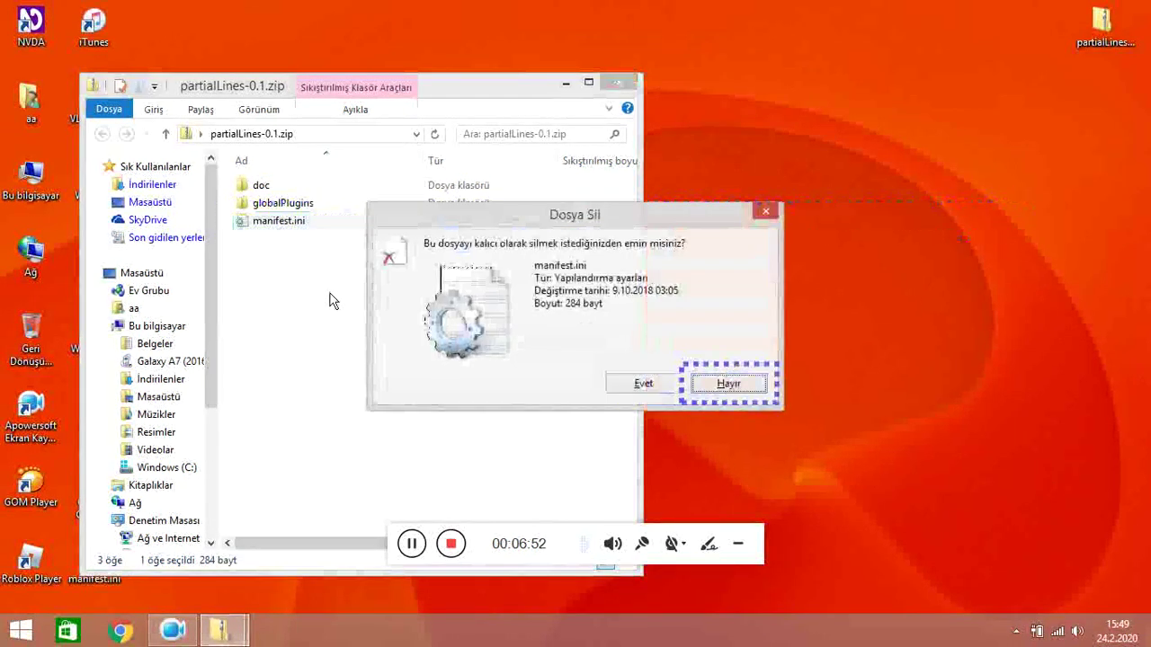
key("shift+Tab")
key("Return")
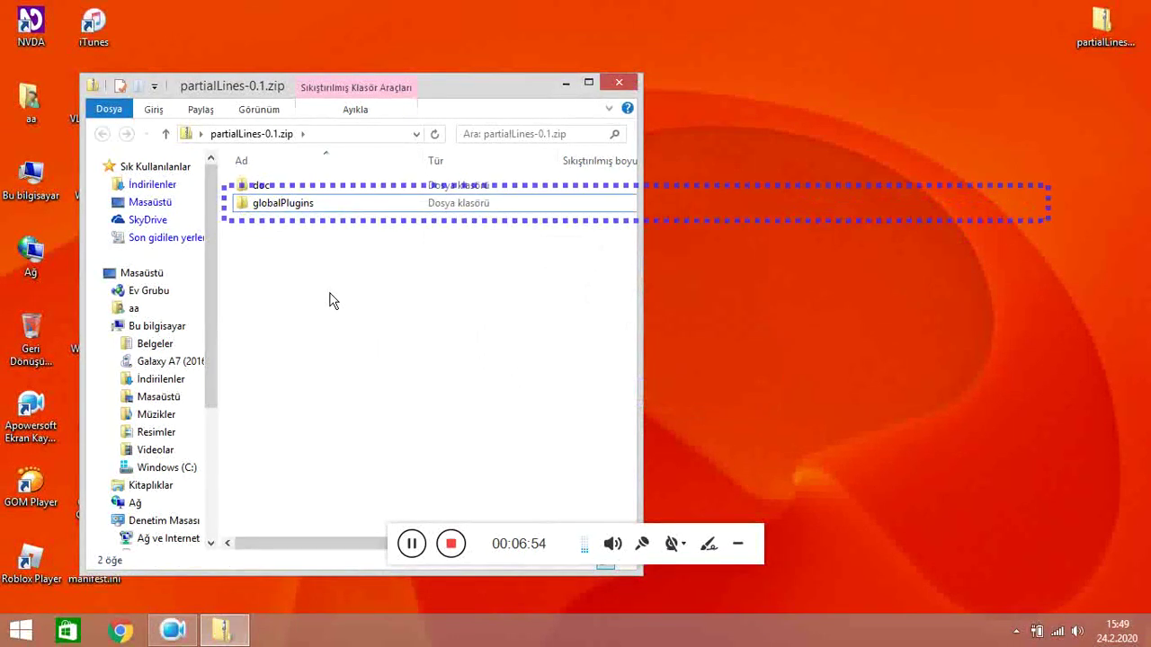
key("alt+F4")
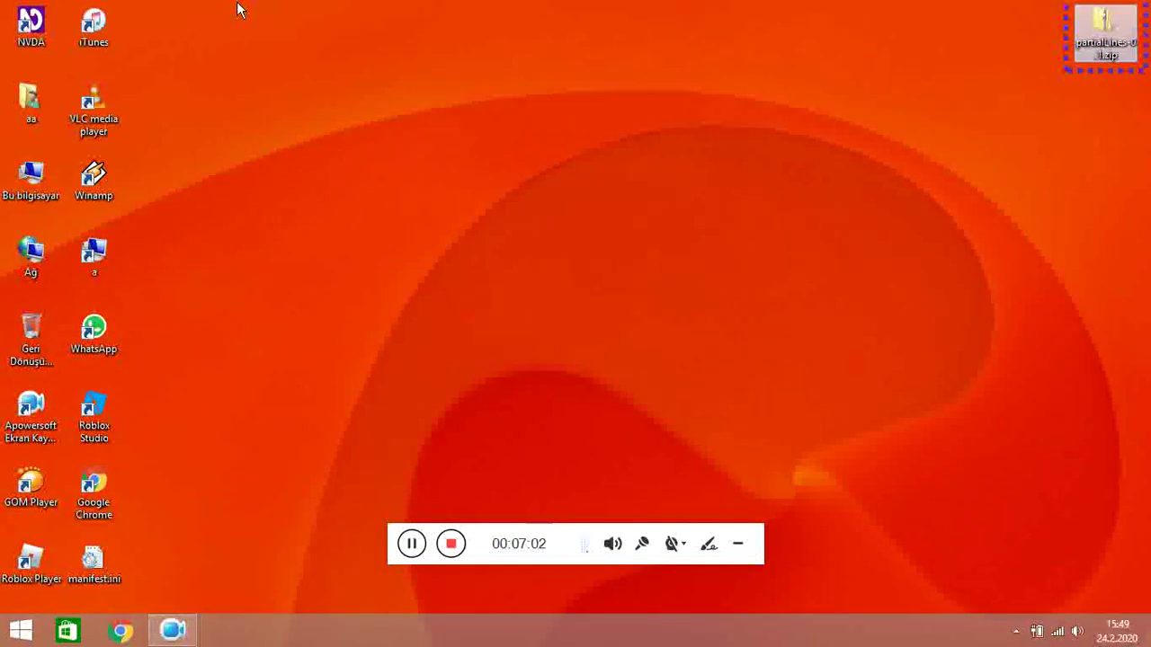
- Open the desktop copy of manifest.ini in Notepad and move to the summary line
key("Left")
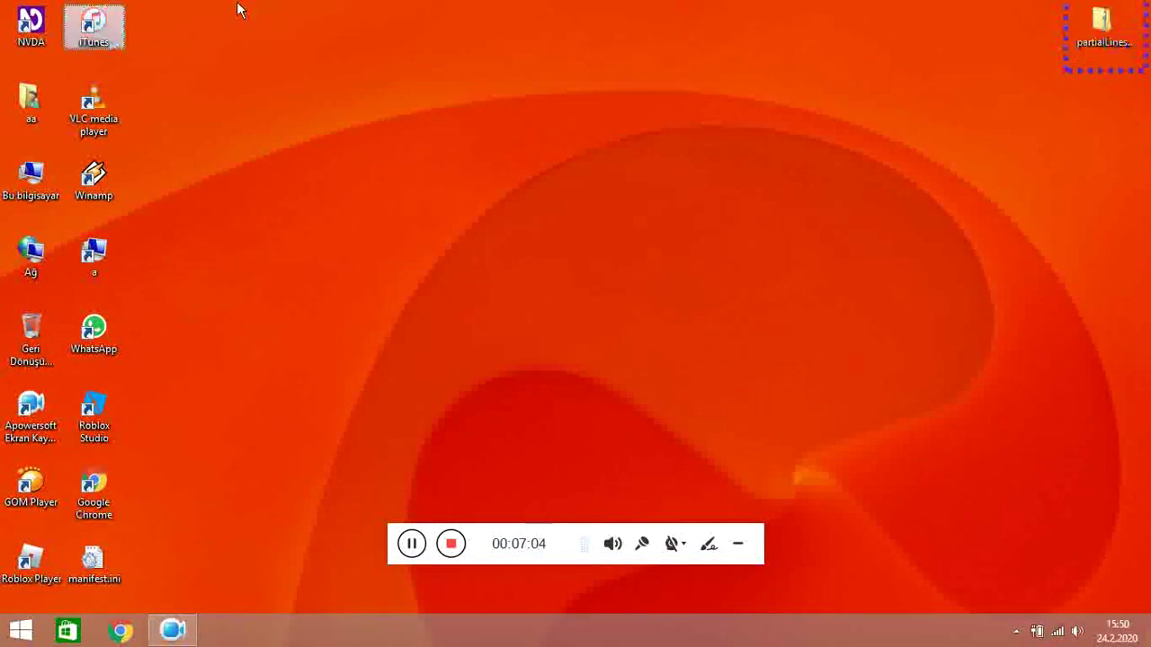
key("Down")
key("Down")
key("Down")
key("Down")
key("Down")
key("Down")
key("Down")
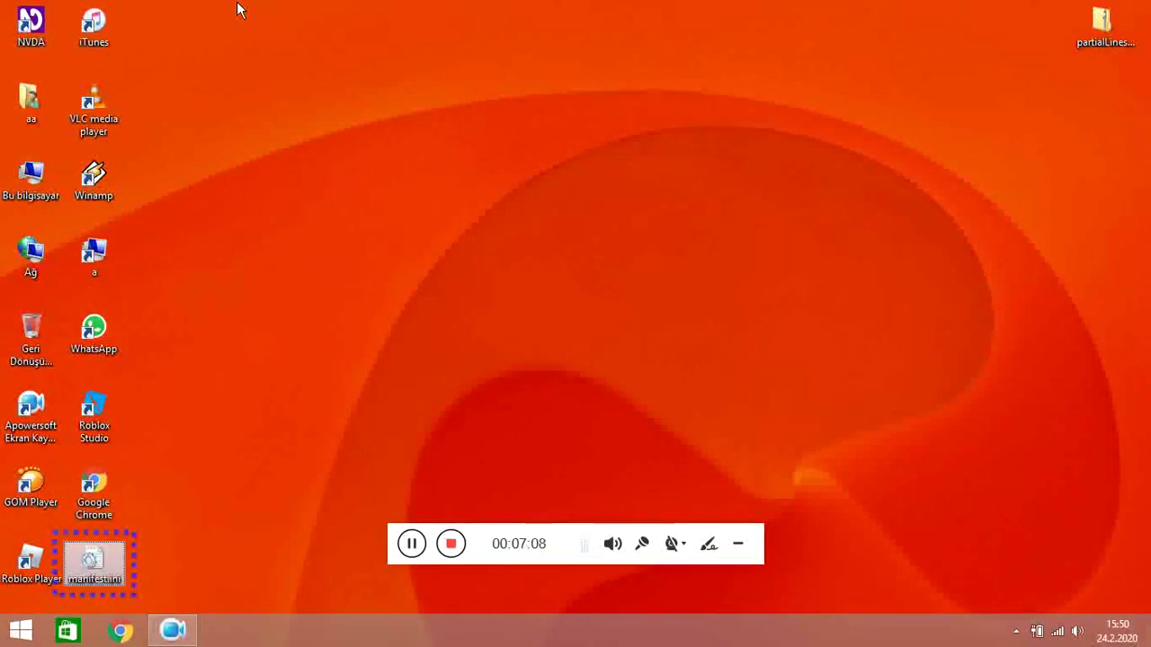
key("Return")
key("Down")
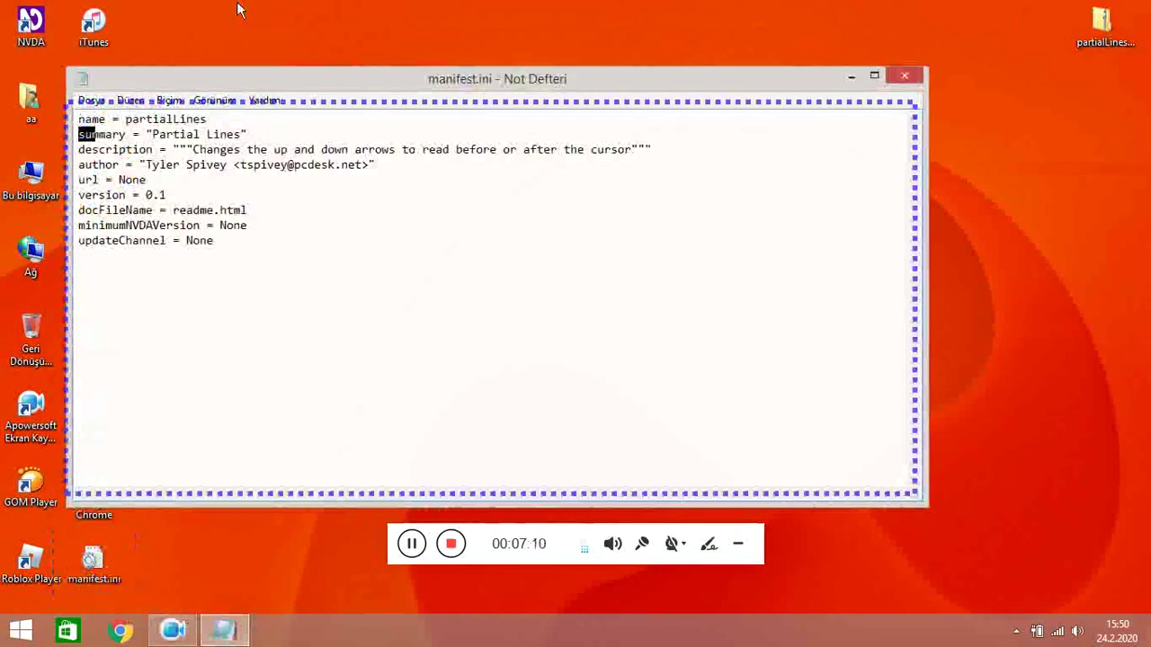
- Replace the minimumNVDAVersion value None in manifest.ini with 2018.2
key("Down")
key("Down")
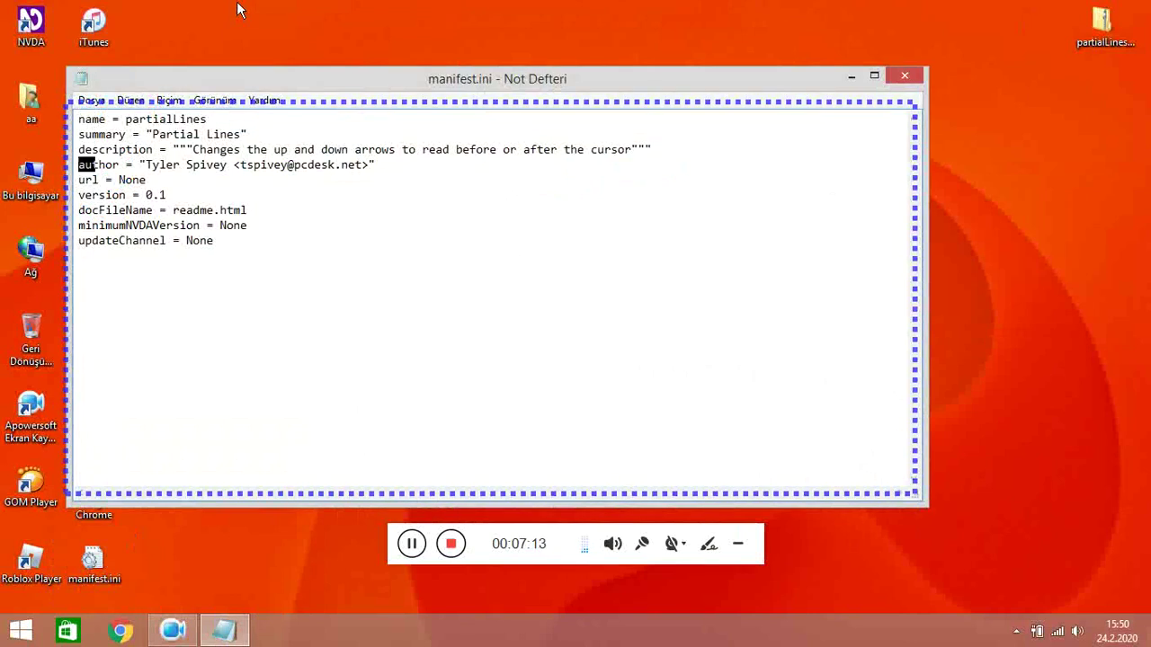
key("Down")
key("Down")
key("Down")
key("Down")
key("Right")
key("Right")
key("Right")
key("Right")
key("Right")
key("Right")
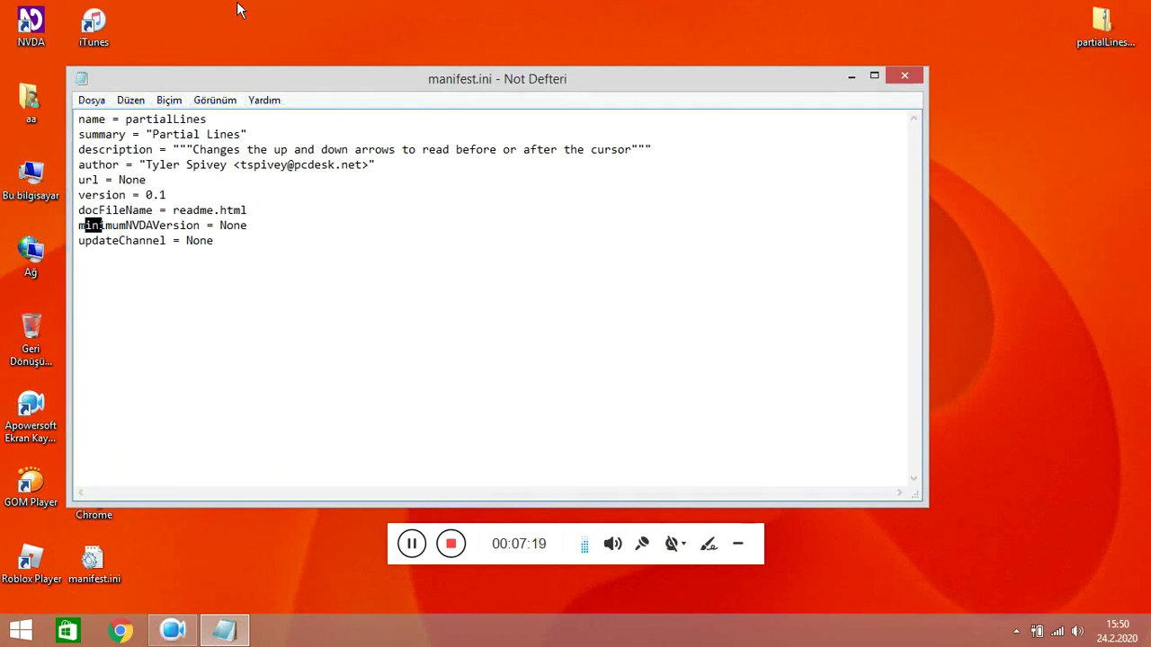
key("Right")
key("Right")
key("Right")
key("Right")
key("Right")
key("Right")
key("Right")
key("Right")
key("Right")
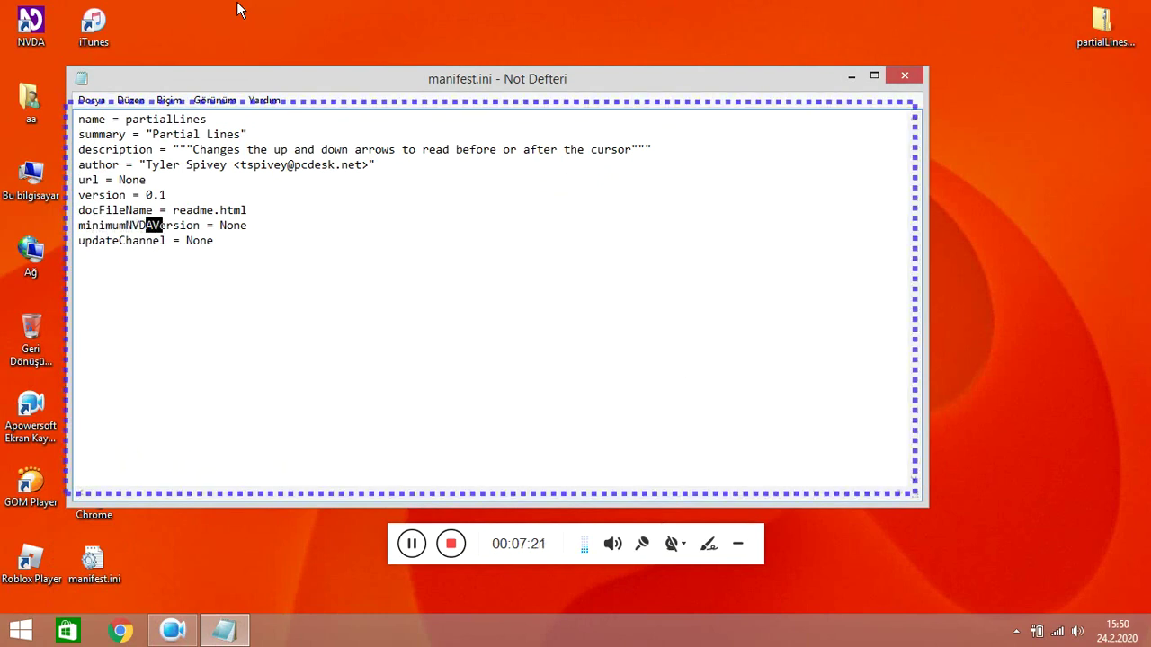
key("Right")
key("Right")
key("Right")
key("Right")
key("Right")
key("Right")
key("Right")
key("Right")
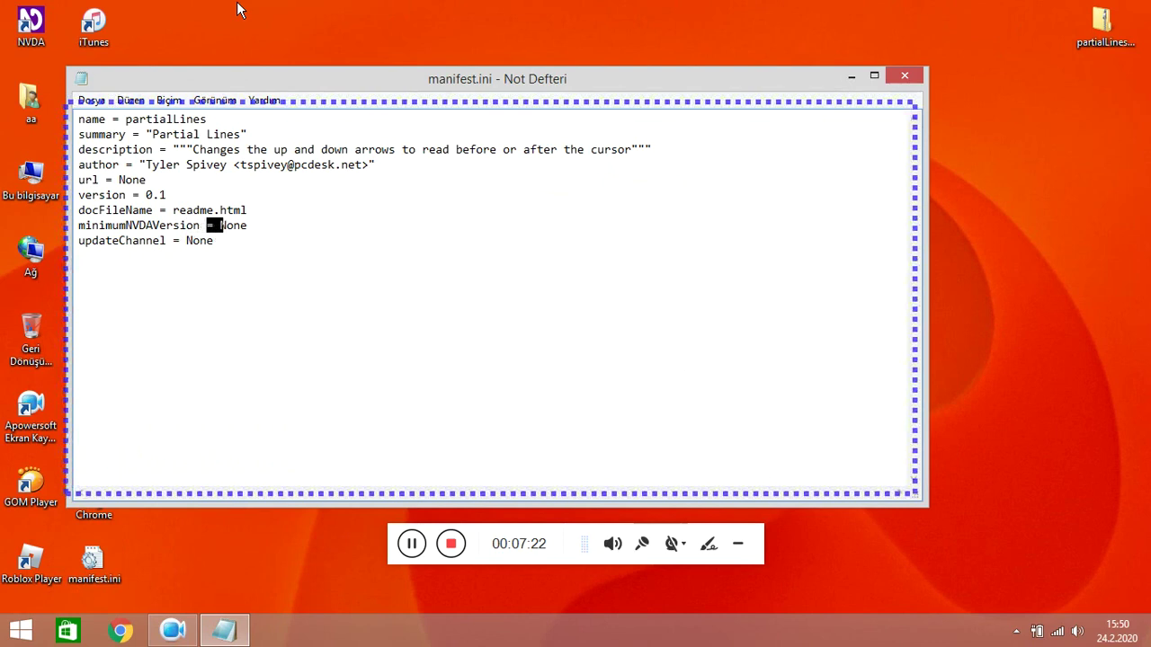
key("Right")
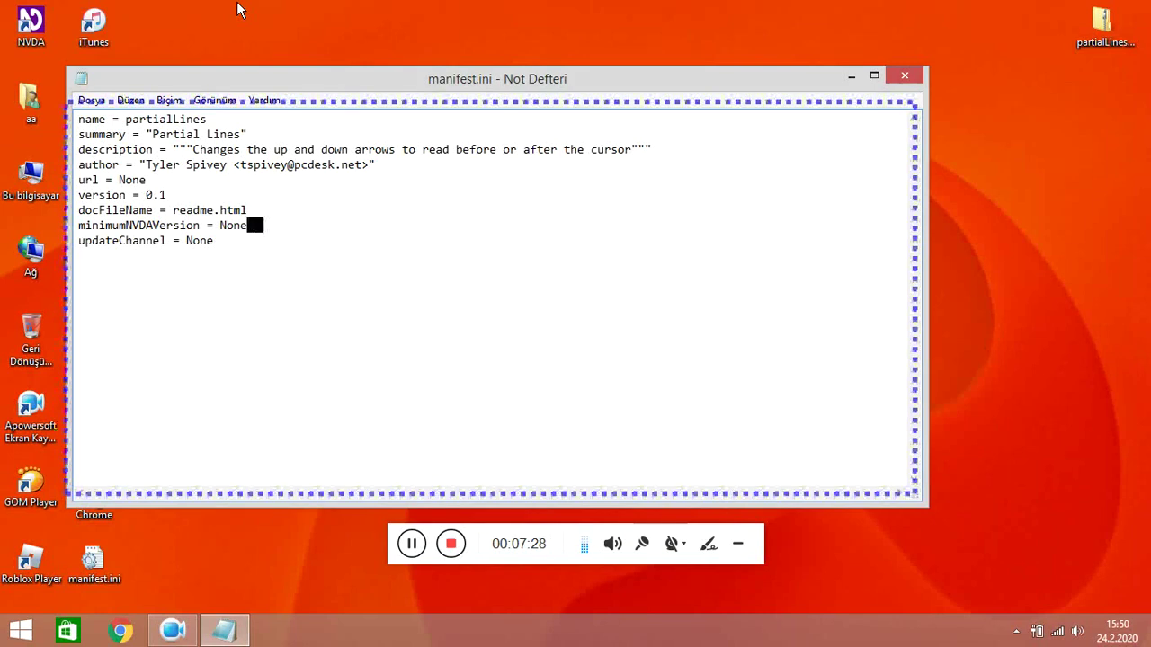
key("BackSpace")
key("BackSpace")
key("BackSpace")
key("BackSpace")
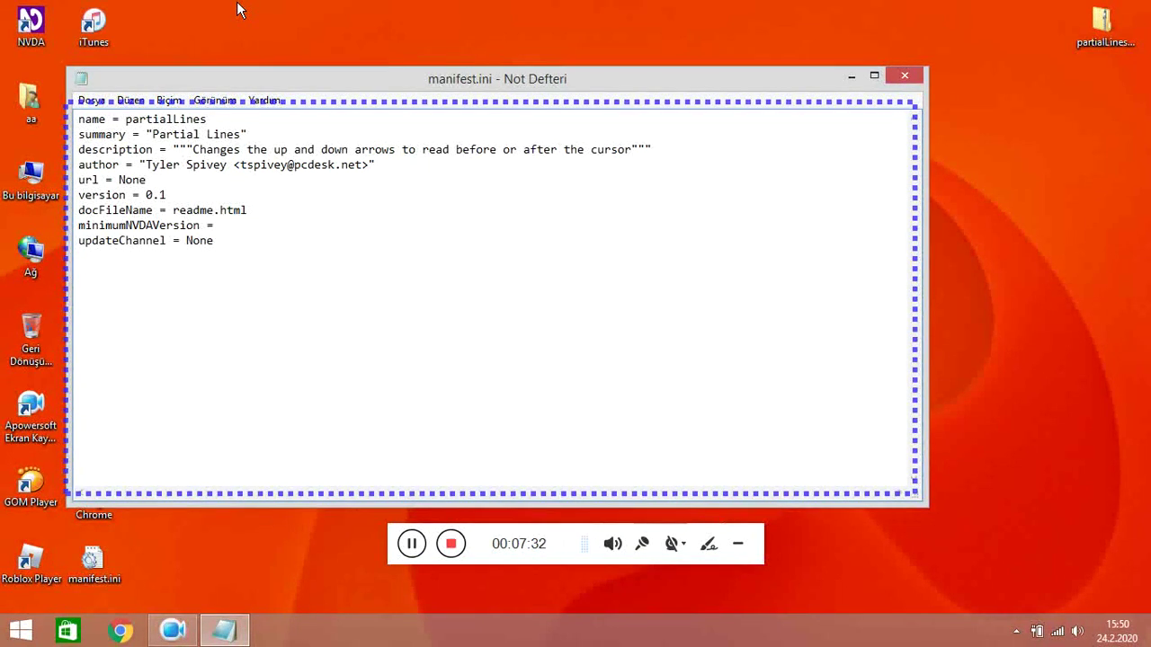
type("2919")
key("BackSpace")
type("7")
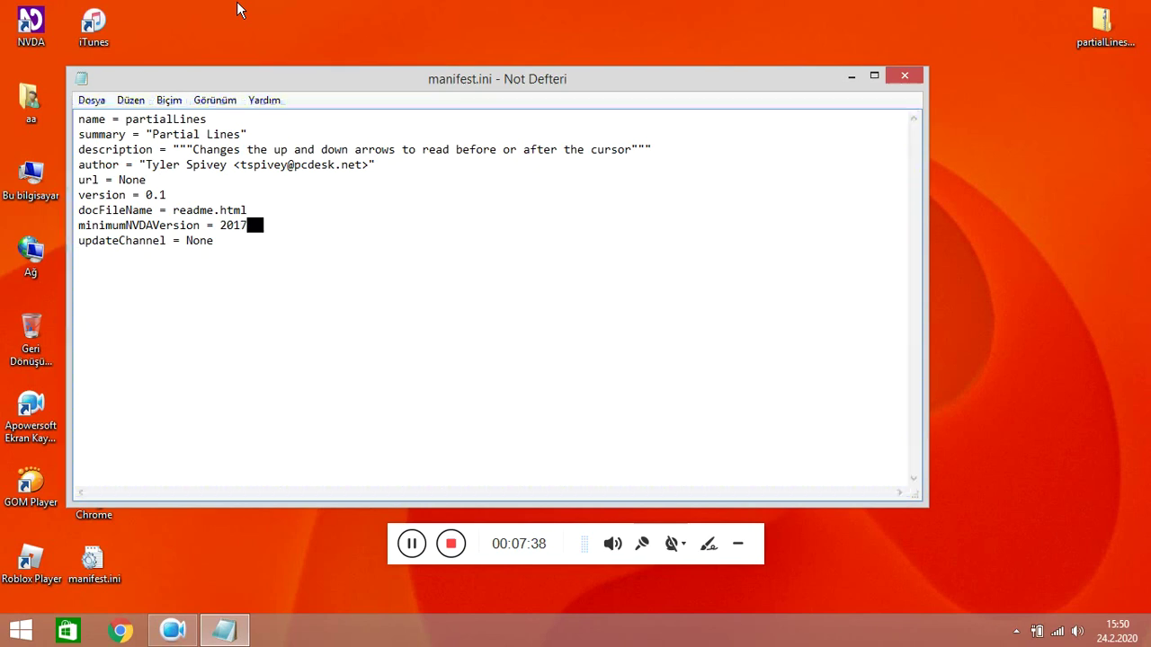
key("BackSpace")
type("8.")
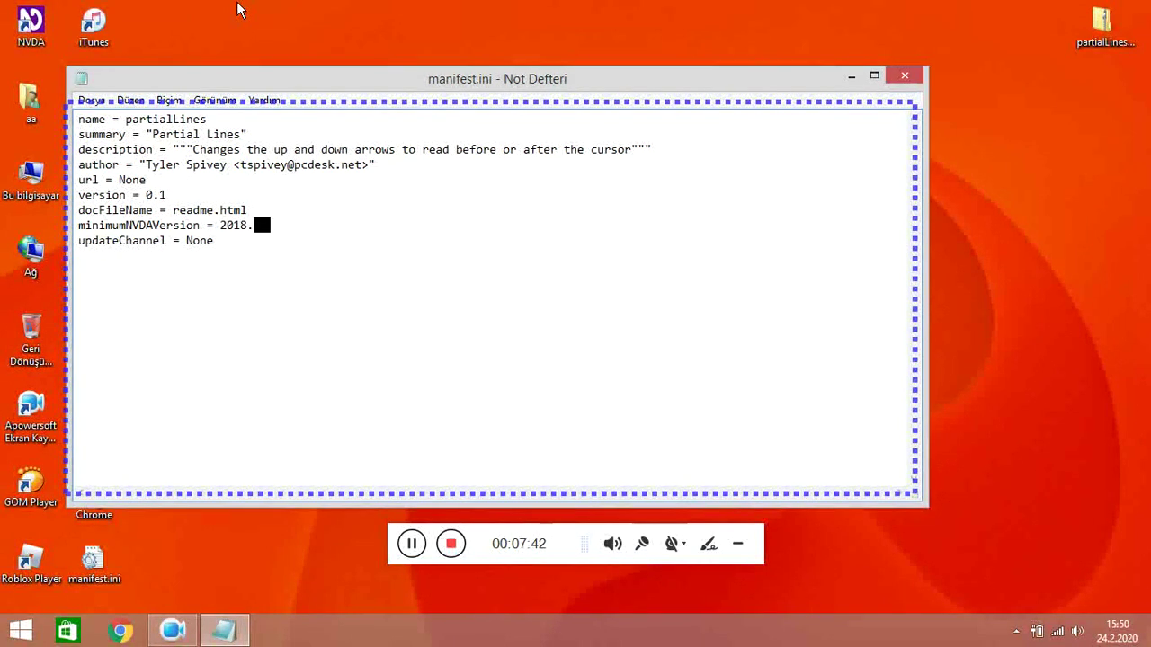
type("2")
- Close the manifest.ini window and save the changes to the file
key("alt+F4")
key("Tab")
key("shift+Tab")
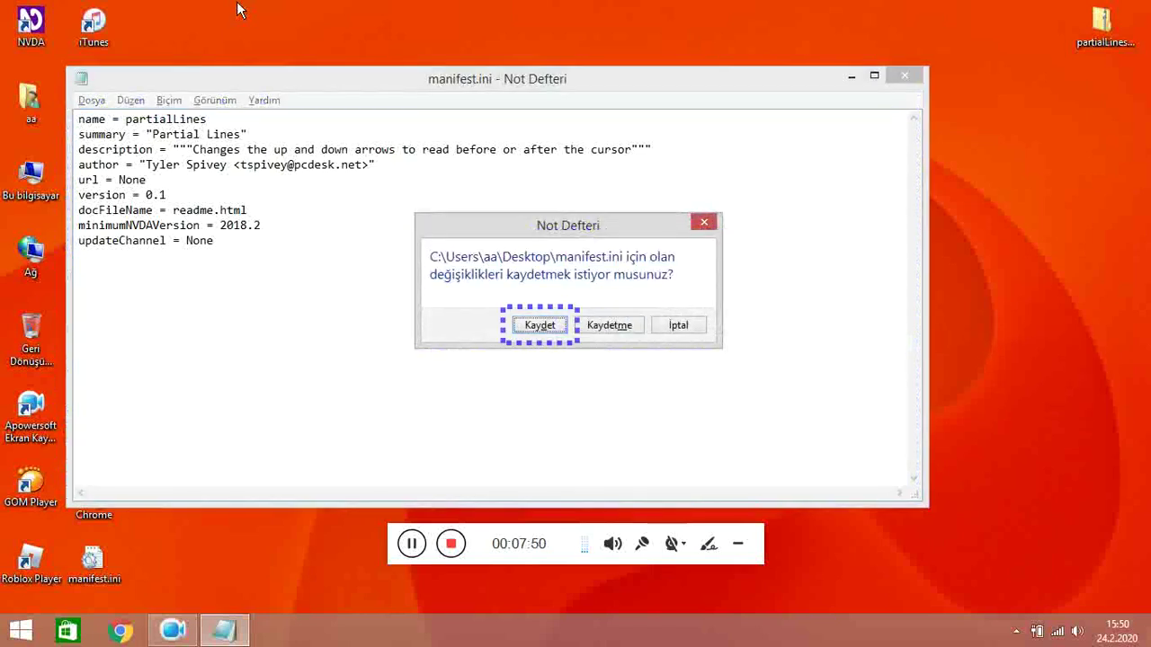
key("Return")
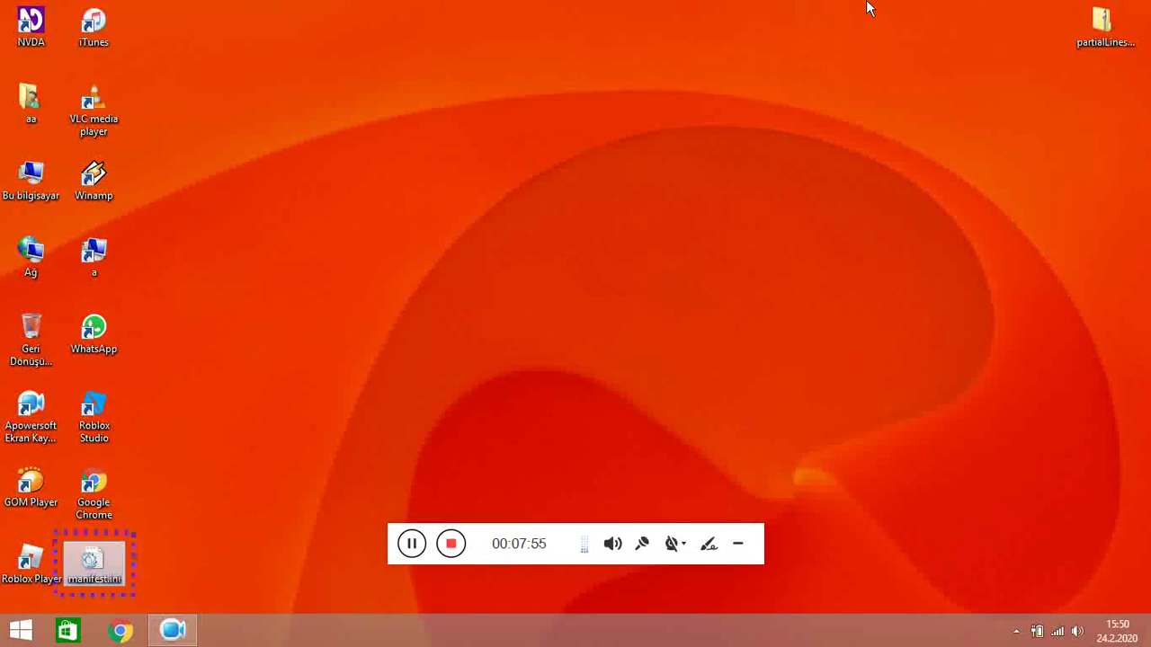
- Move the manifest.ini icon on the desktop to a spot below the partialLines-0.1.zip archive, and select the archive
key("p")
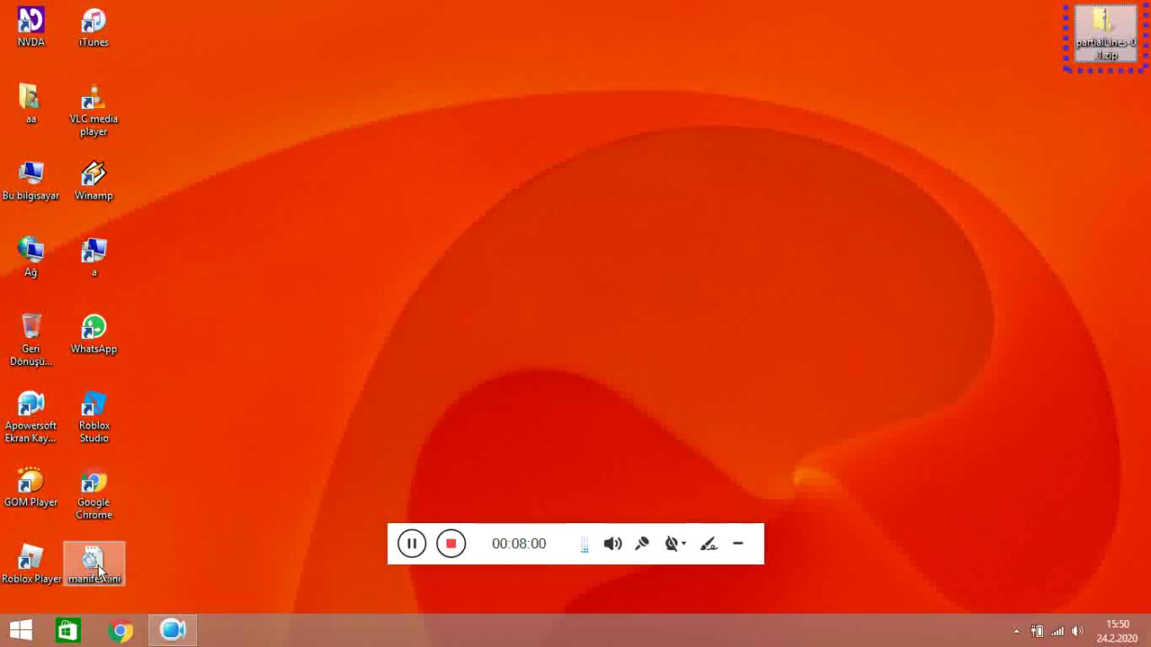
left_click_drag(101, 573, 1115, 269)
key("Up")
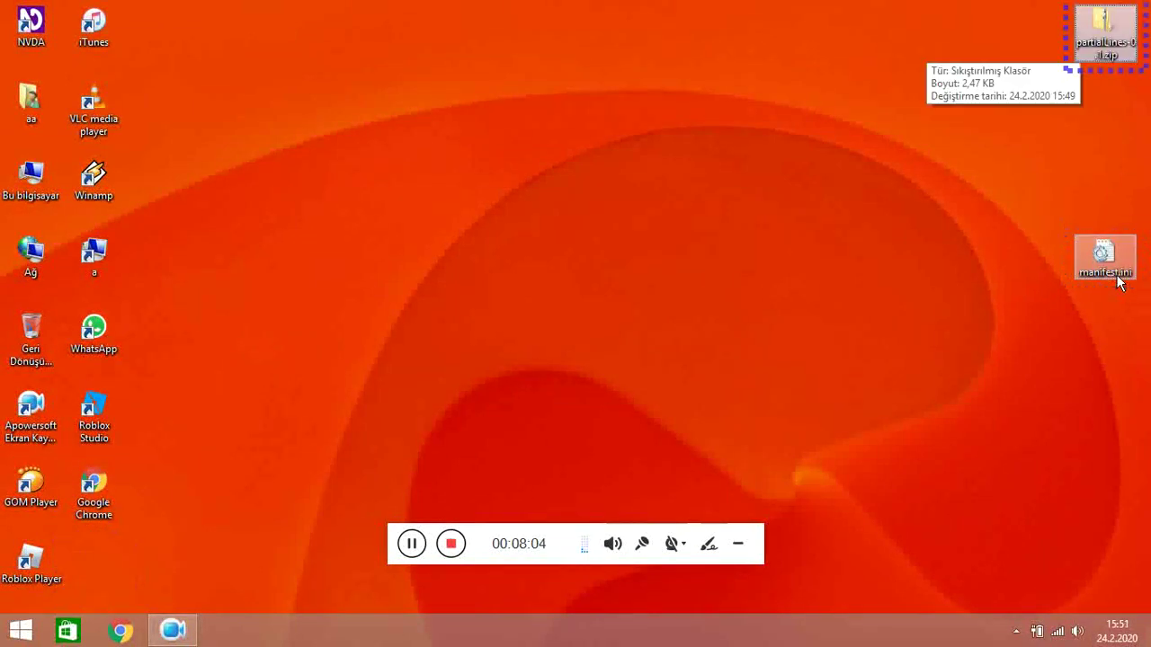
- Open the partialLines-0.1.zip archive and copy the edited manifest.ini from the desktop into its root
key("Return")
key("Down")
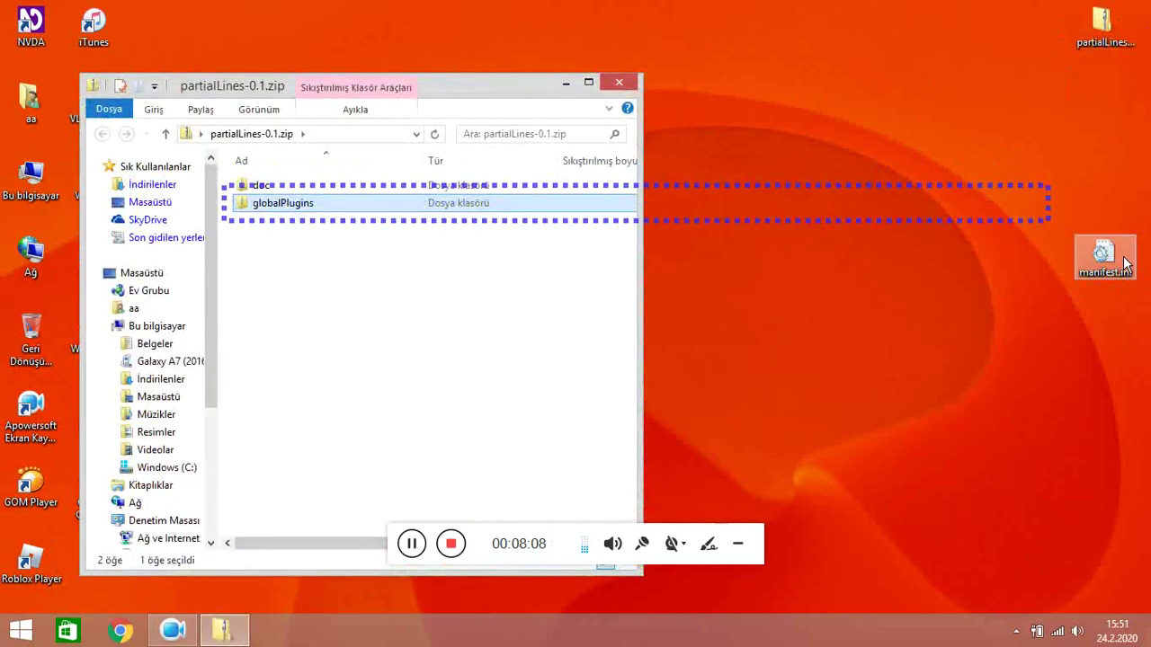
left_click_drag(1124, 262, 536, 368)
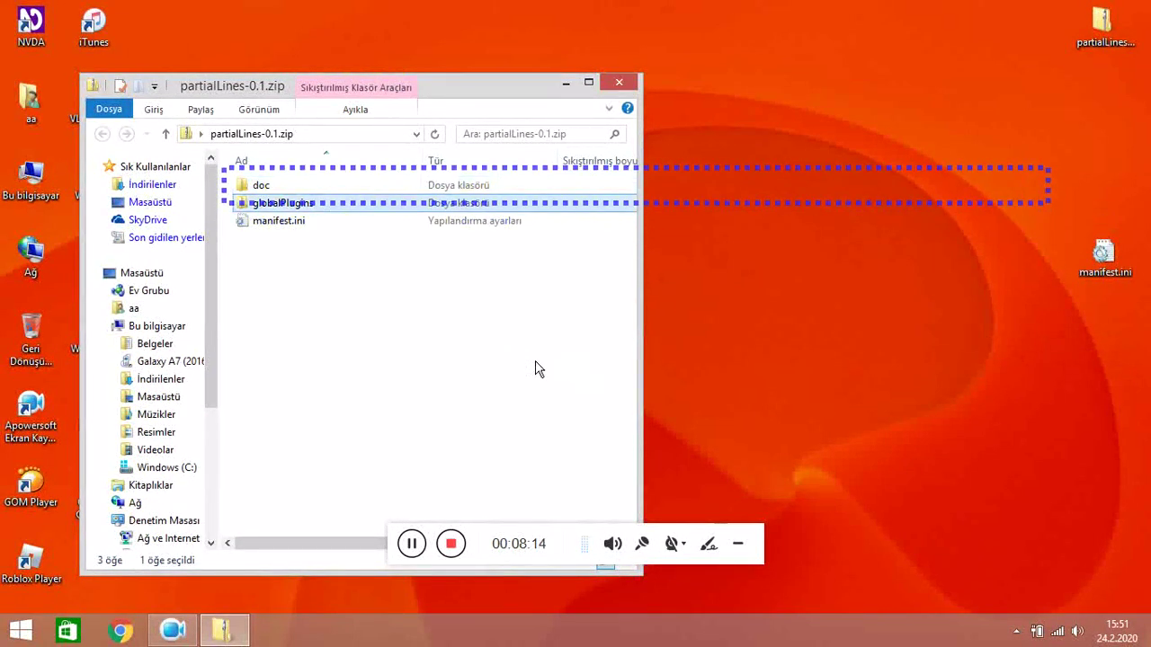
- Close the archive window and delete the leftover manifest.ini from the desktop
key("Down")
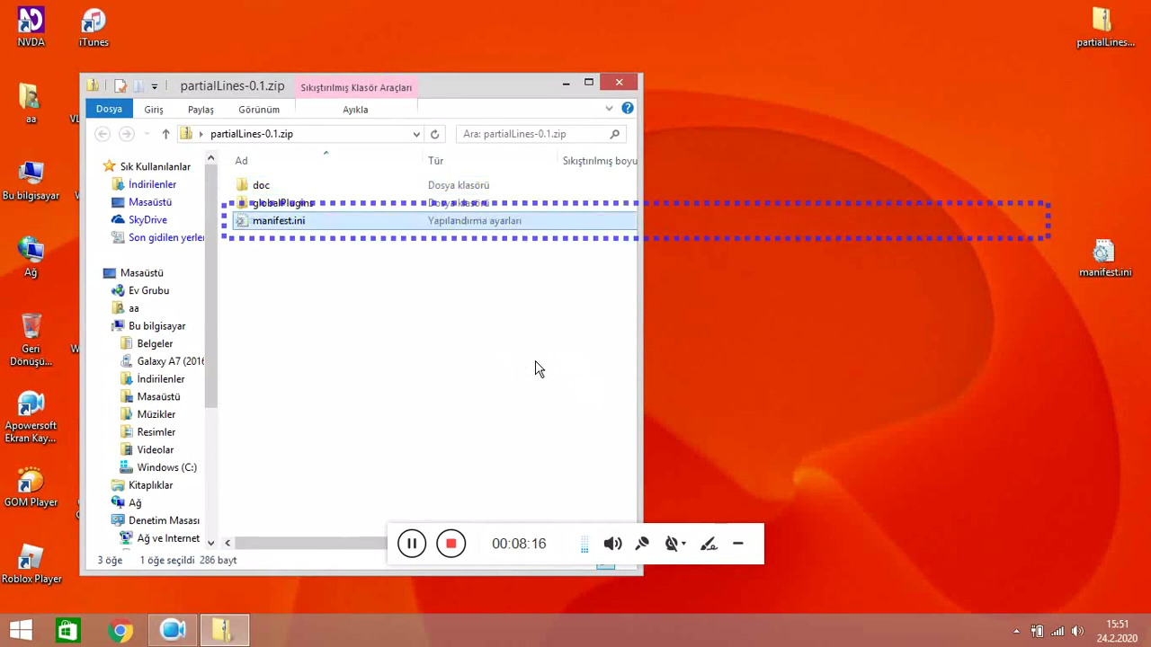
key("alt+F4")
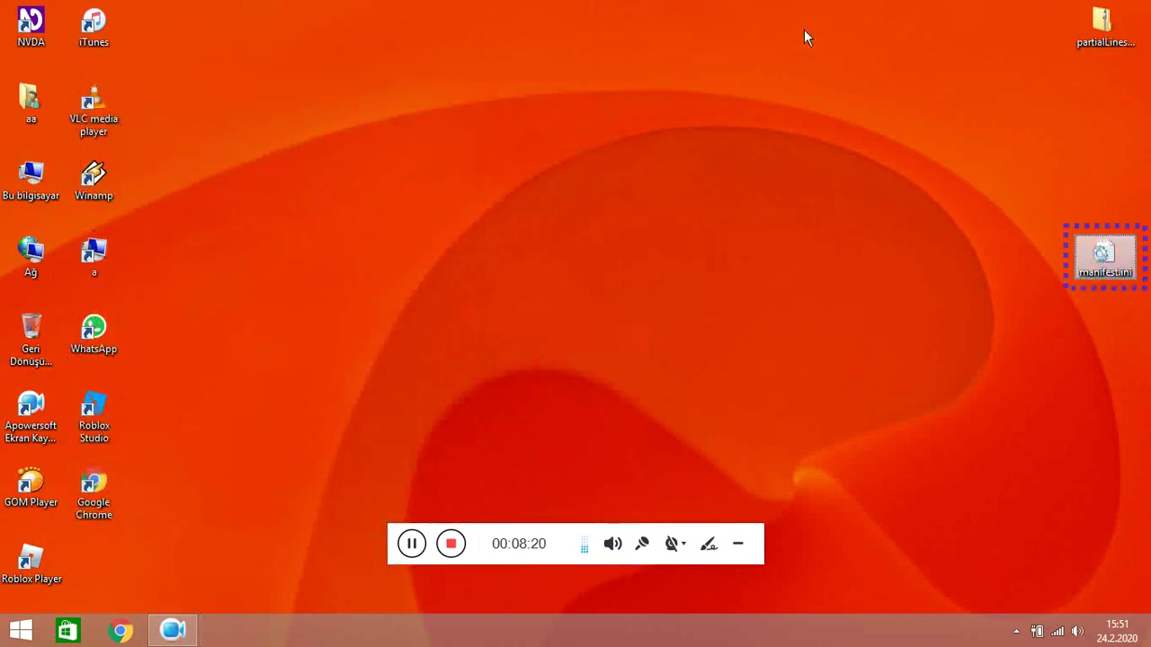
key("Delete")
key("Return")
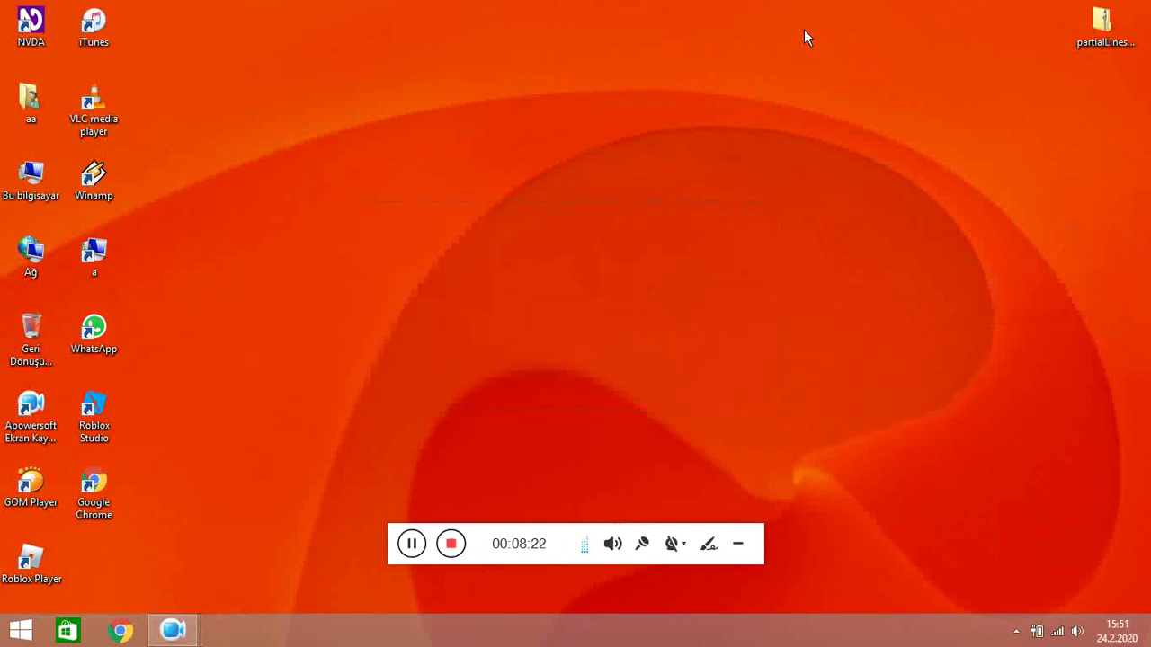
- Rename the partialLines-0.1.zip archive on the desktop as partialLines-0.1.nvda-addon
left_click(1115, 36)
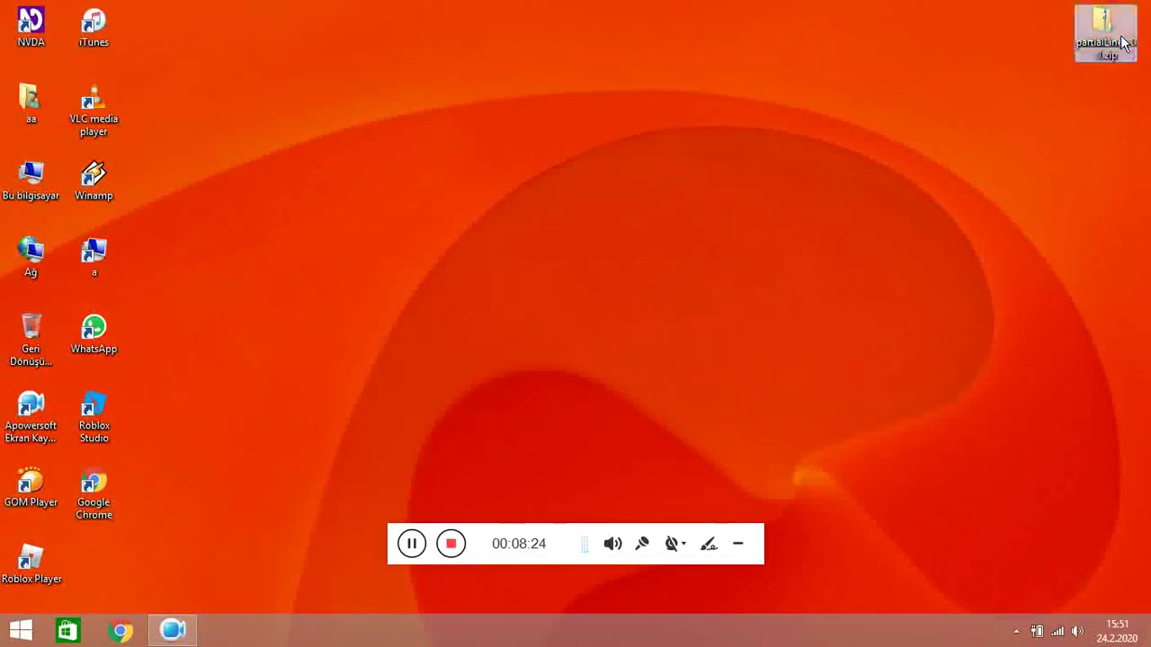
left_click(1121, 41)
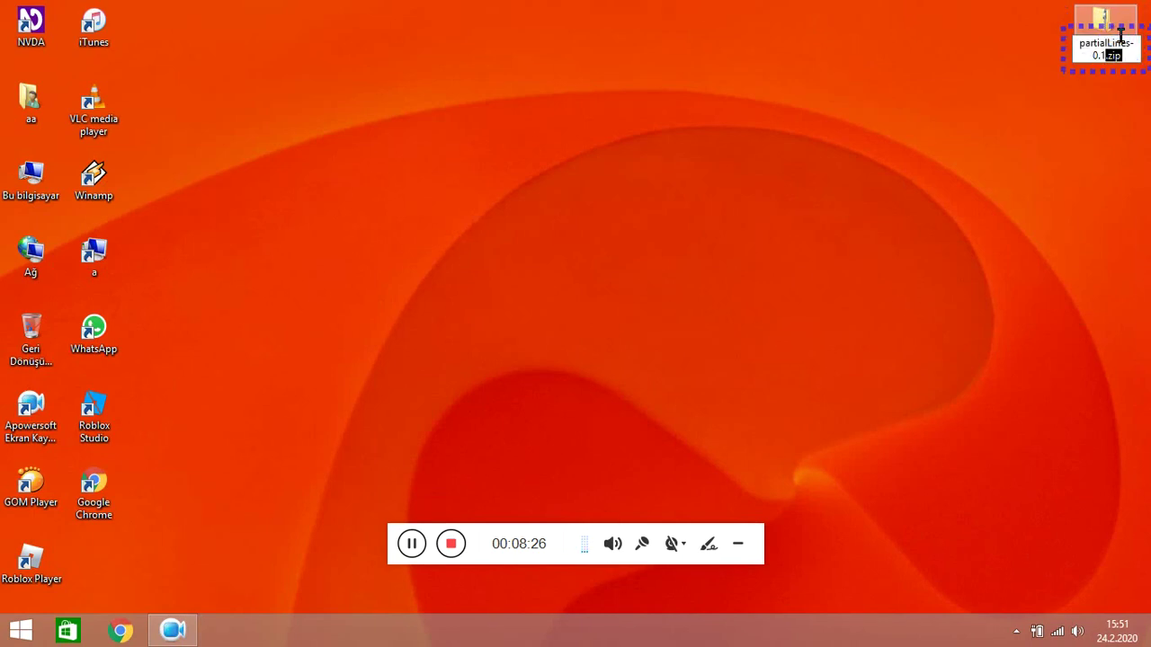
key("shift+Right")
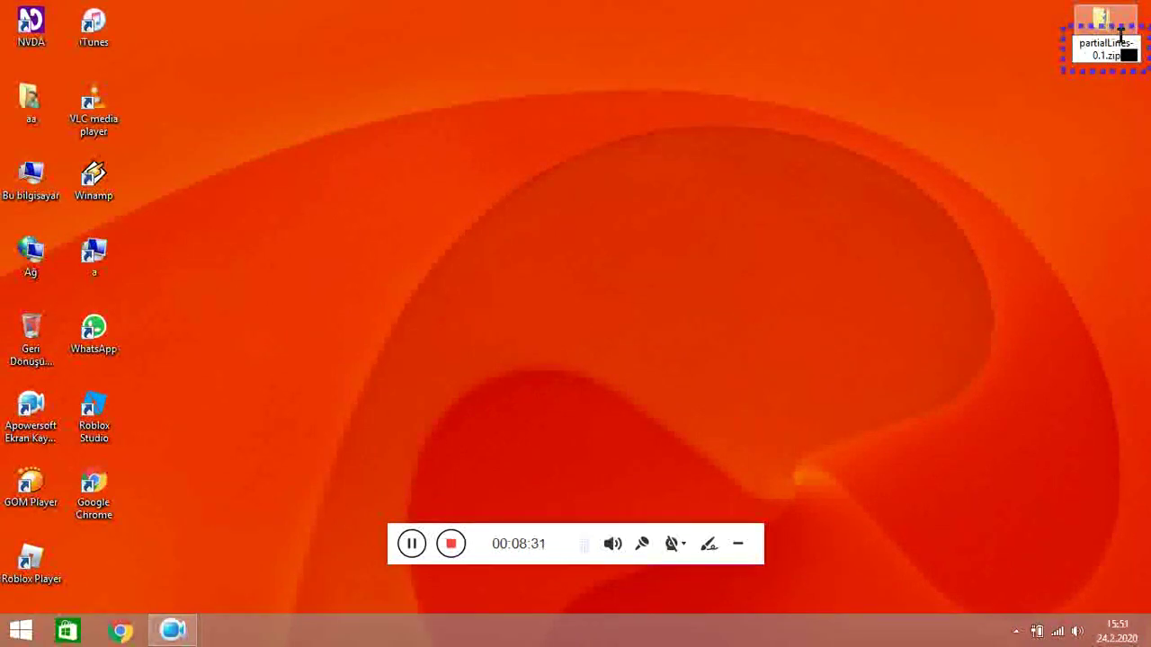
type("nvda-addon")
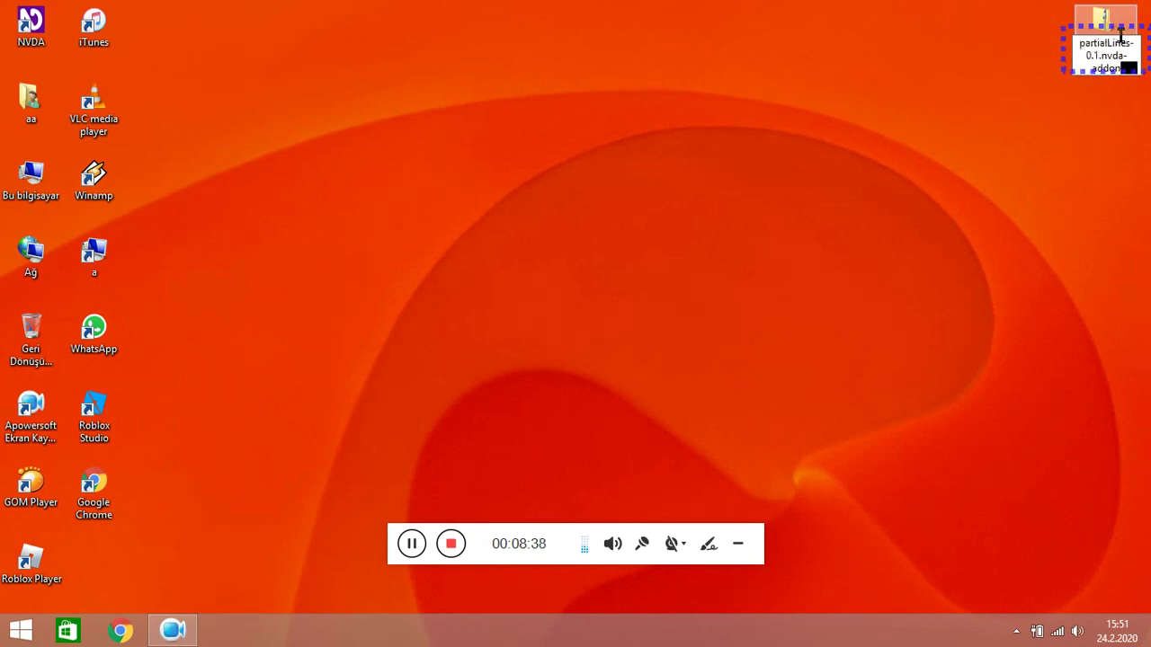
key("Return")
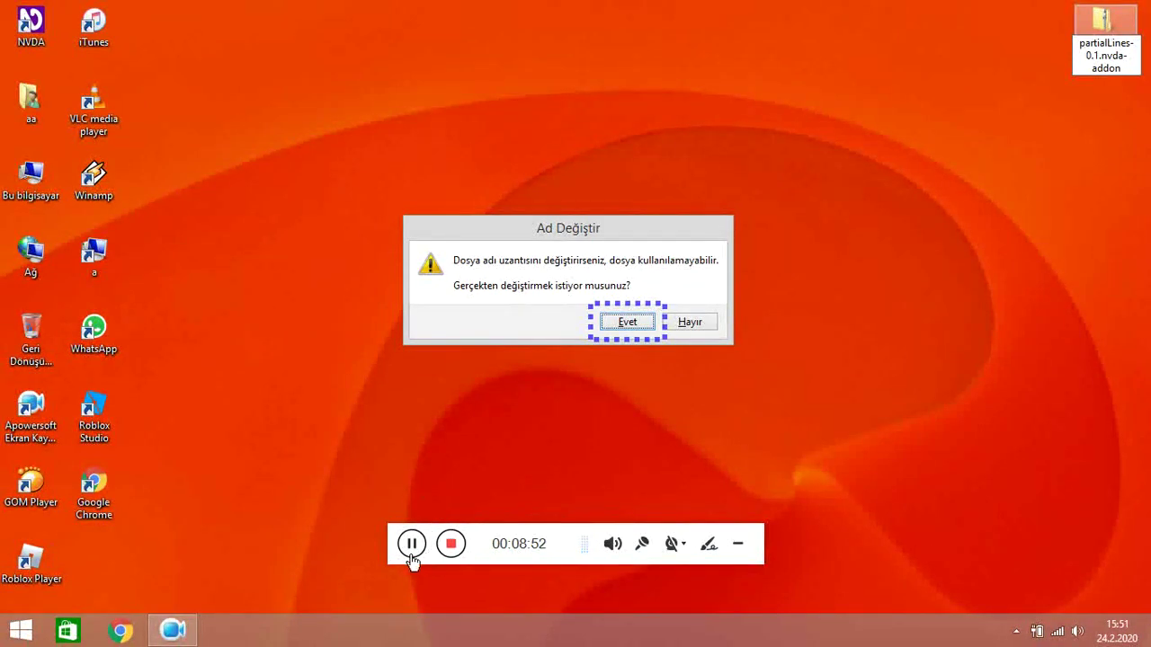
left_click(471, 560)
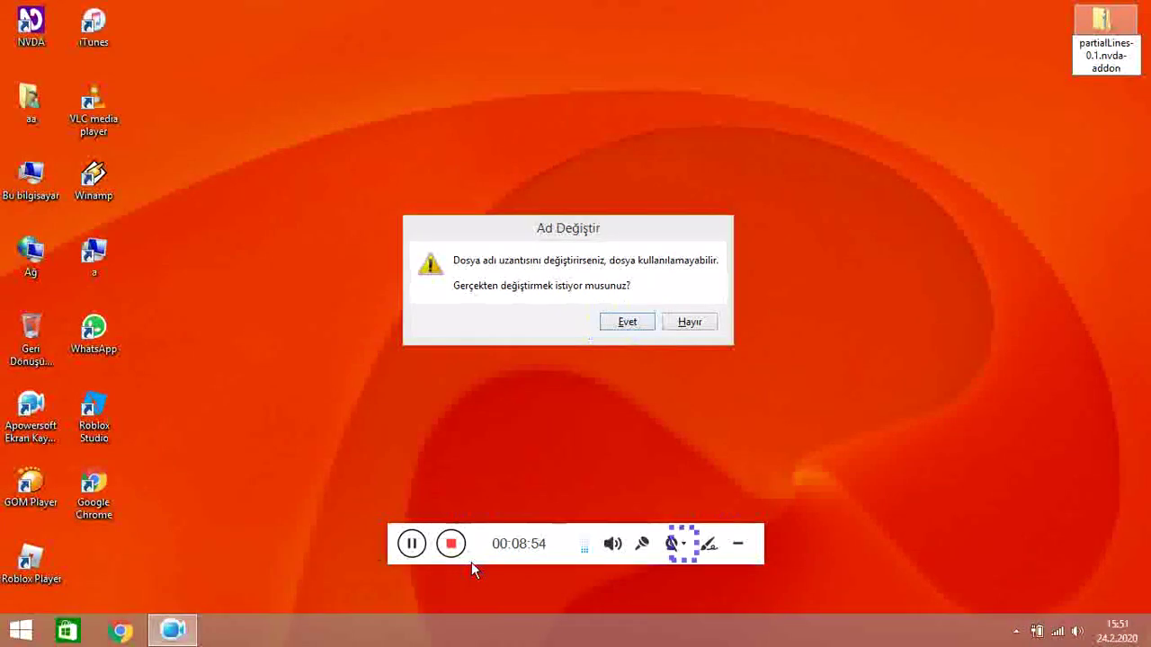